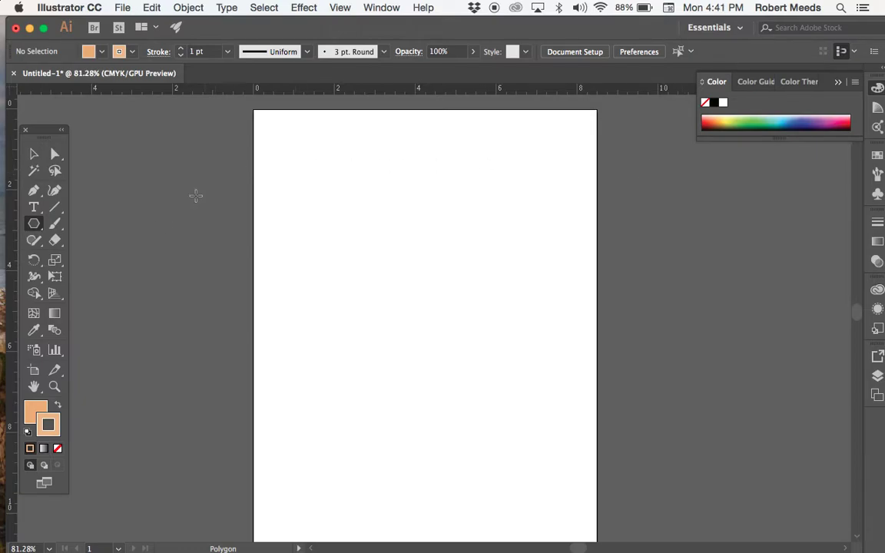
Create a 6-sided polygon with a 0.15 in radius near the artboard's top-left
left_click(34, 154)
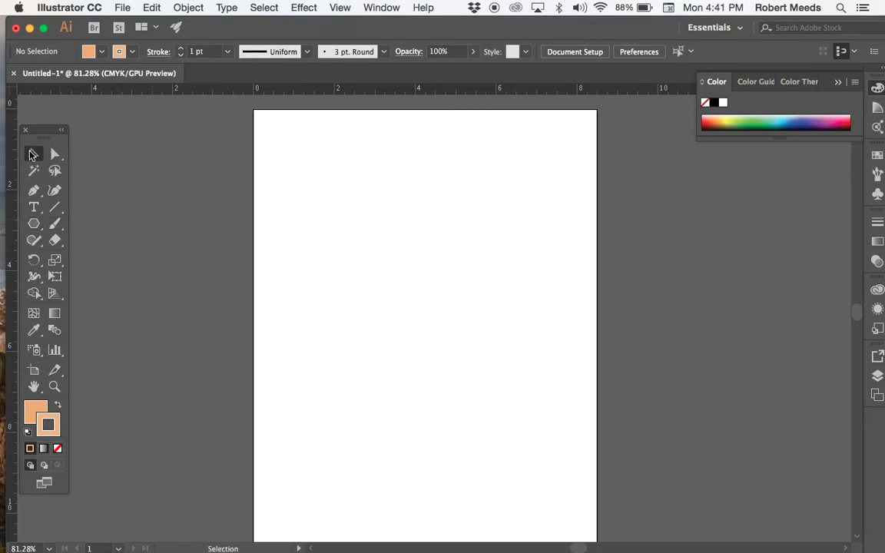
left_click(34, 224)
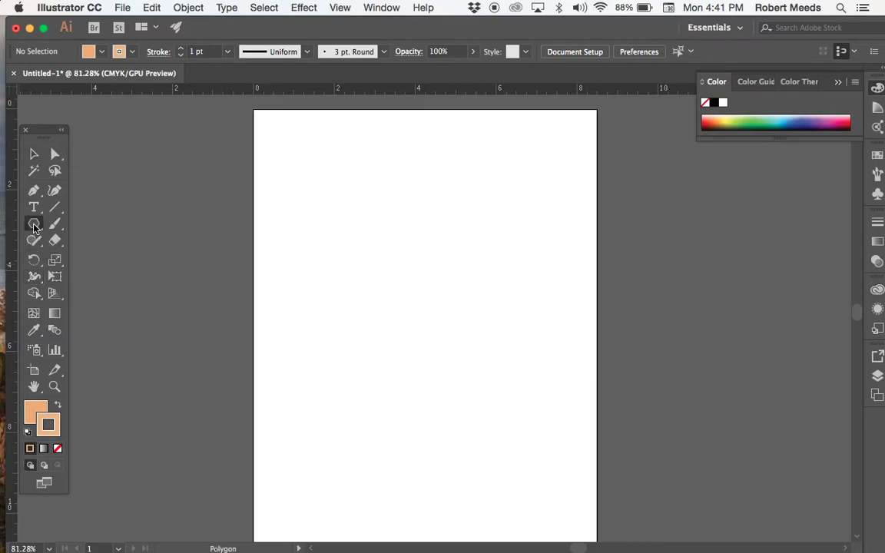
left_click(34, 224)
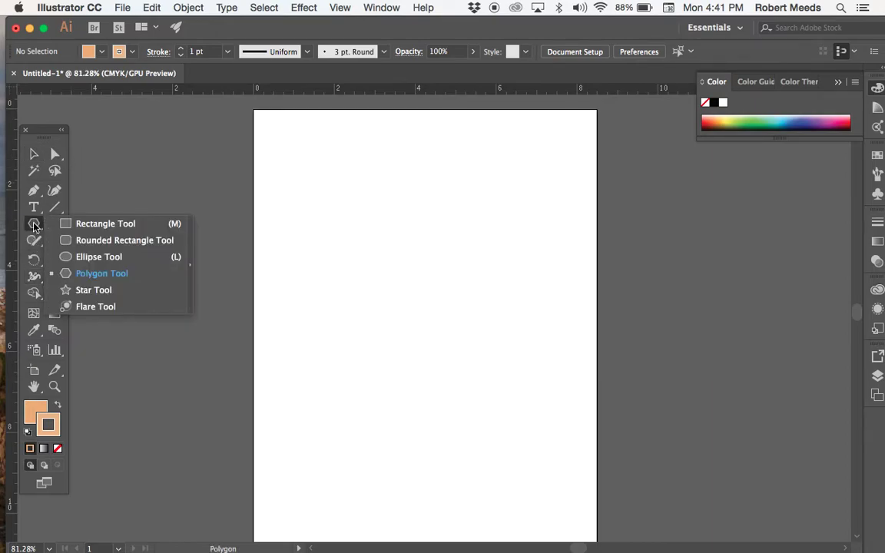
left_click(84, 273)
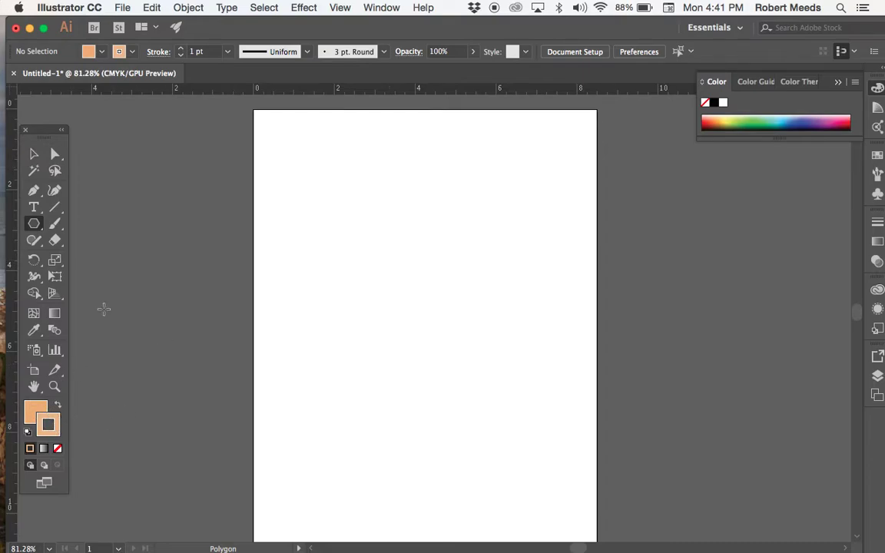
left_click(323, 172)
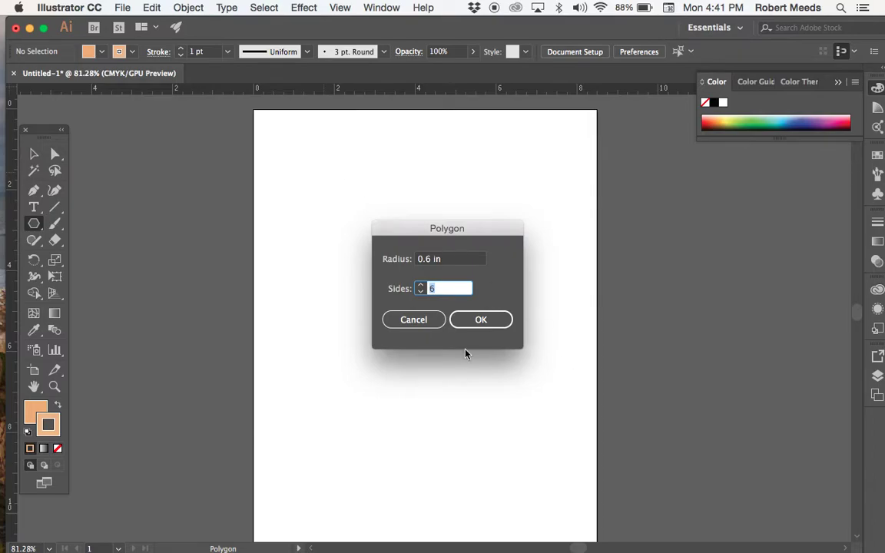
left_click(431, 259)
key("BackSpace")
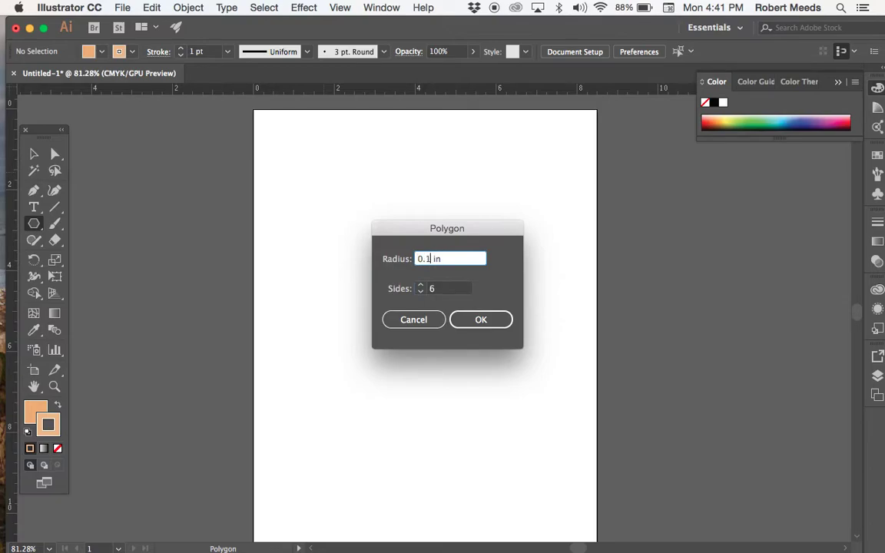
type("15")
left_click(477, 323)
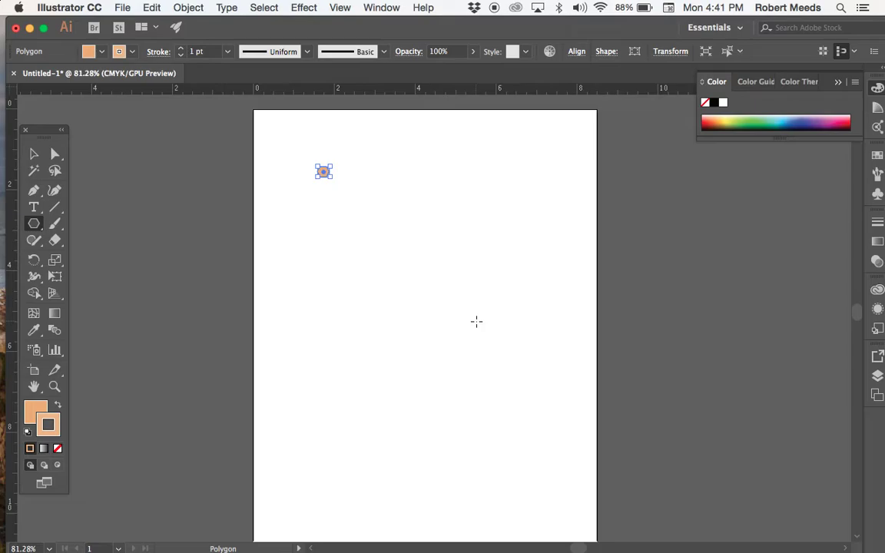
Zoom in and rotate the hexagon so one point faces straight up
key("super")
key("super+equal")
key("super+equal")
key("super+equal")
key("super+equal")
key("super+equal")
key("super+equal")
key("super+equal")
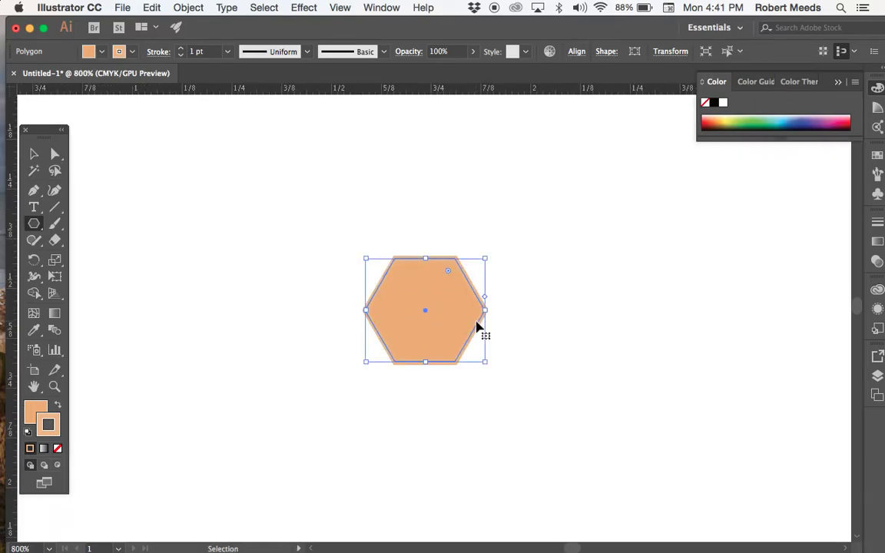
key("super+equal")
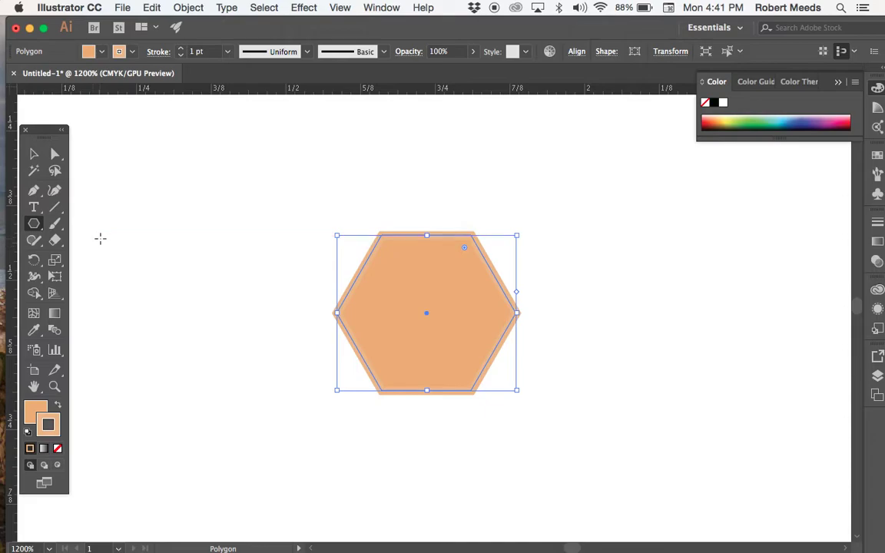
left_click(33, 154)
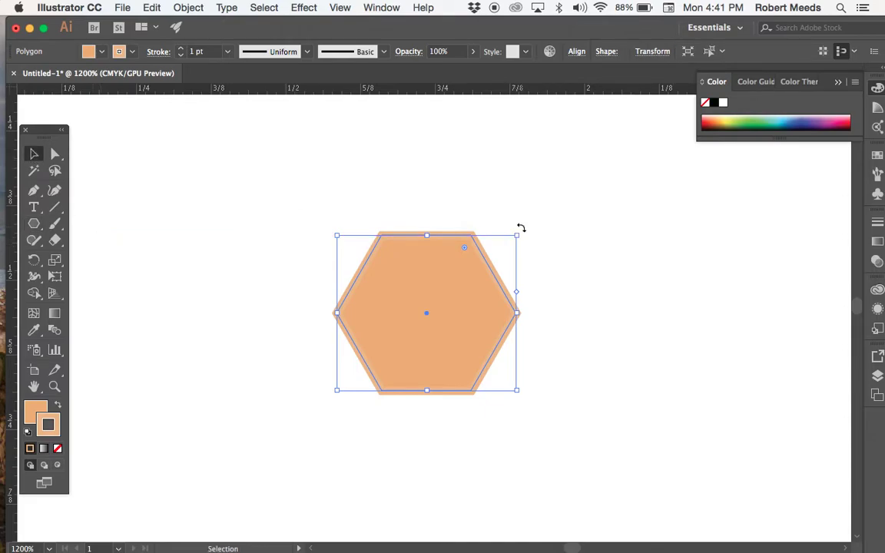
left_click_drag(517, 232, 549, 291)
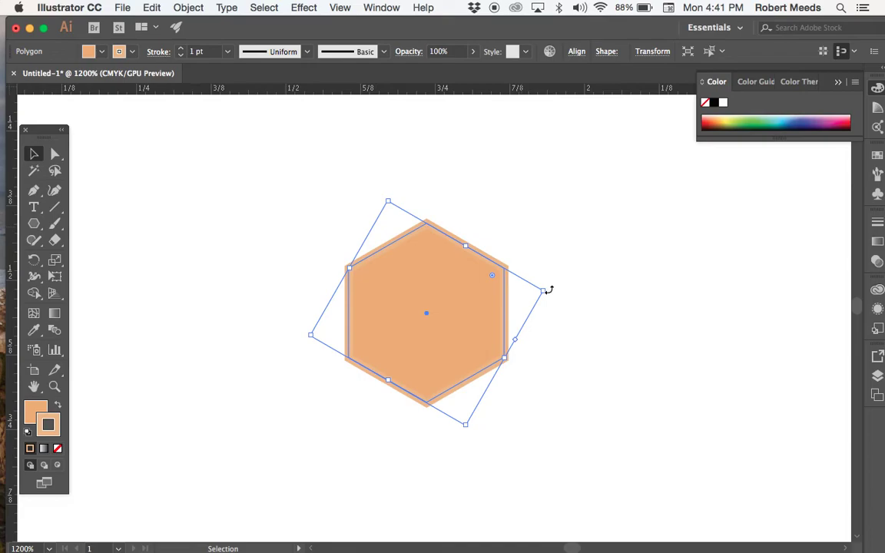
Drag a vertical guide from the left ruler through the hexagon's centre
left_click_drag(11, 97, 428, 161)
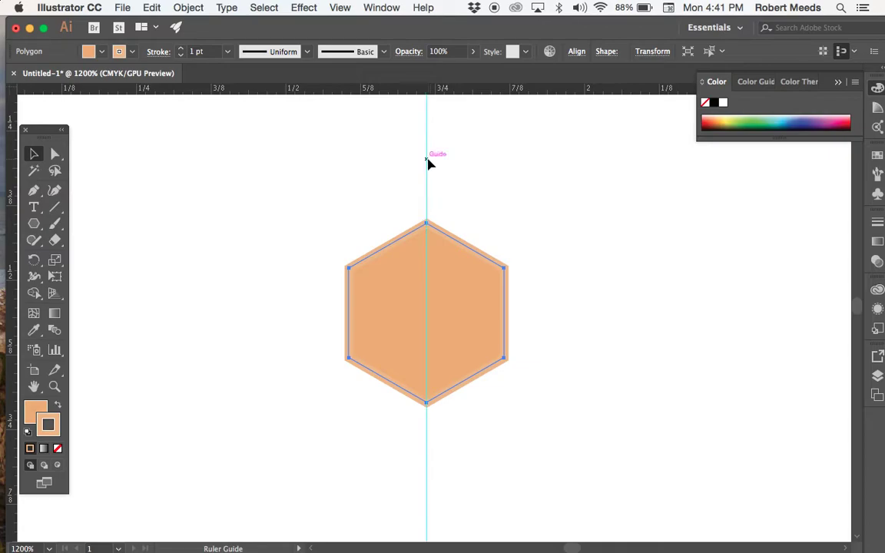
left_click(217, 259)
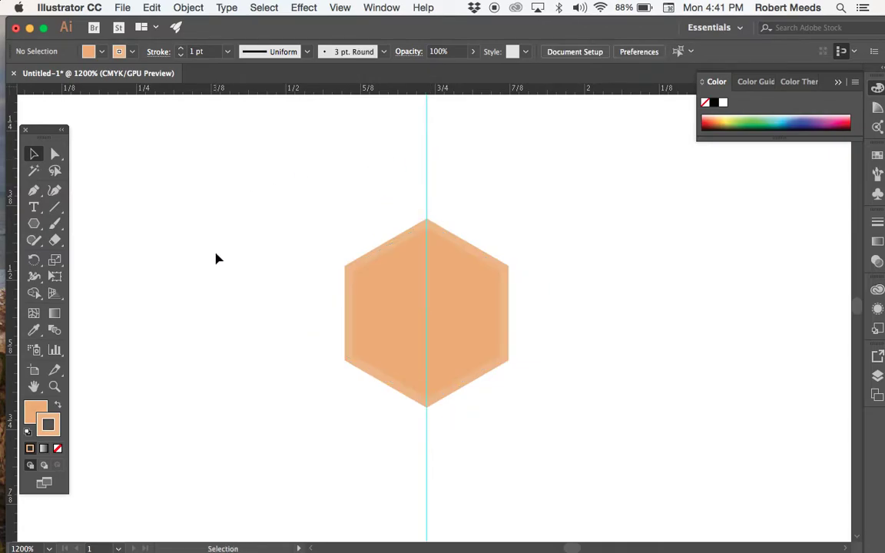
scroll(218, 257, "up", 3)
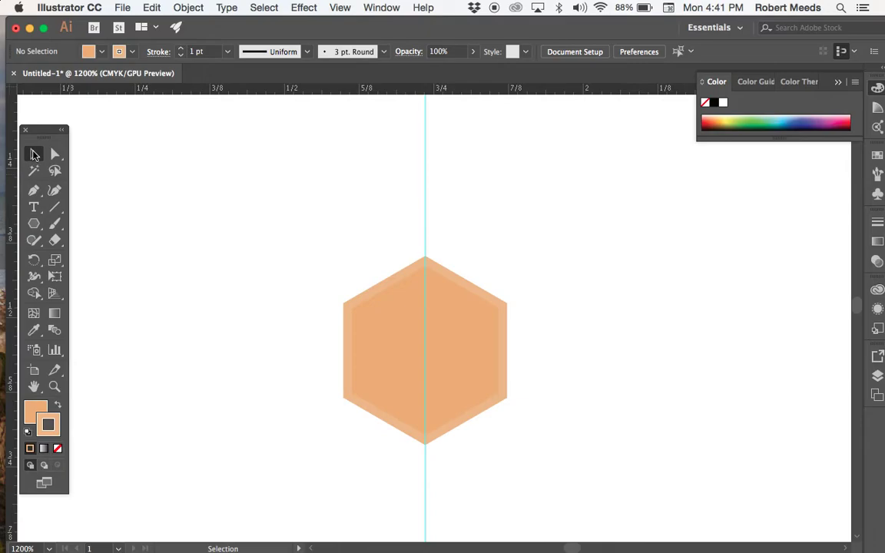
Alt-drag two hexagon copies, up-right and lower-right, nudging them snug against the original
left_click(456, 355)
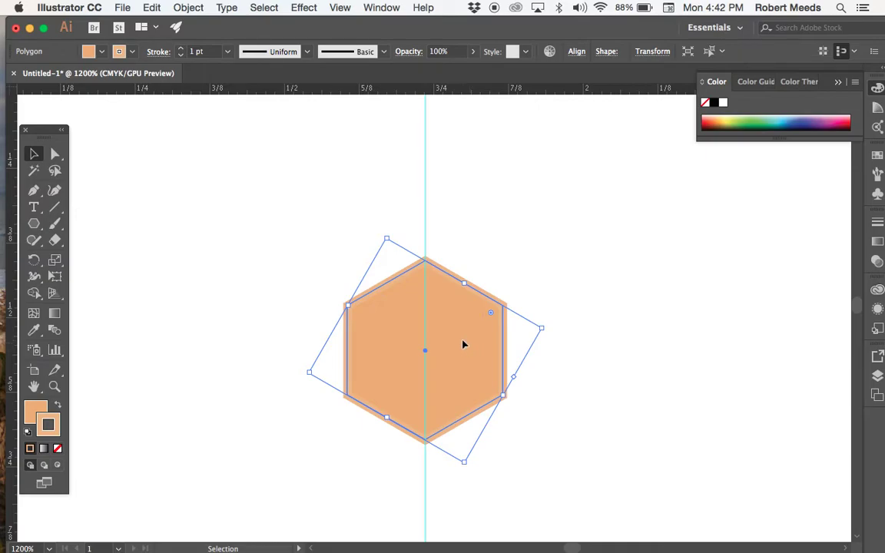
left_click_drag(463, 345, 568, 202)
key("Left")
key("Left")
key("Left")
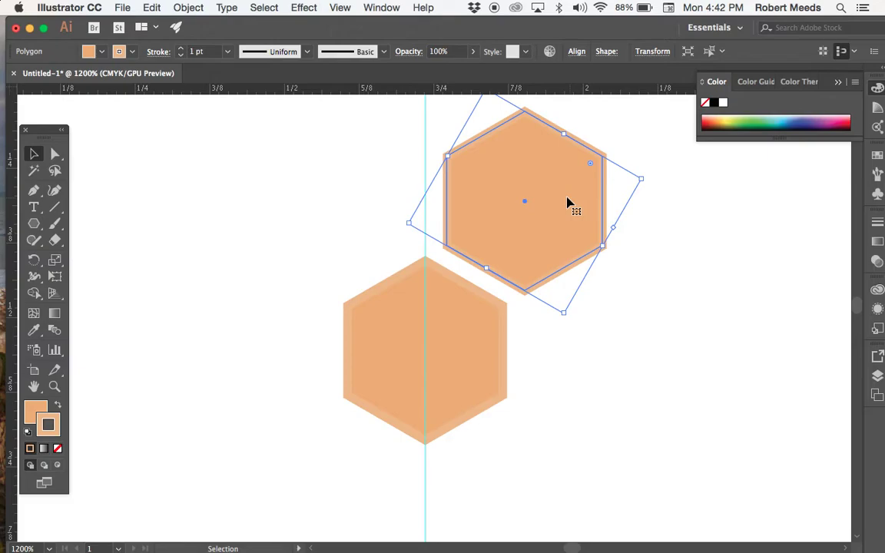
key("Down")
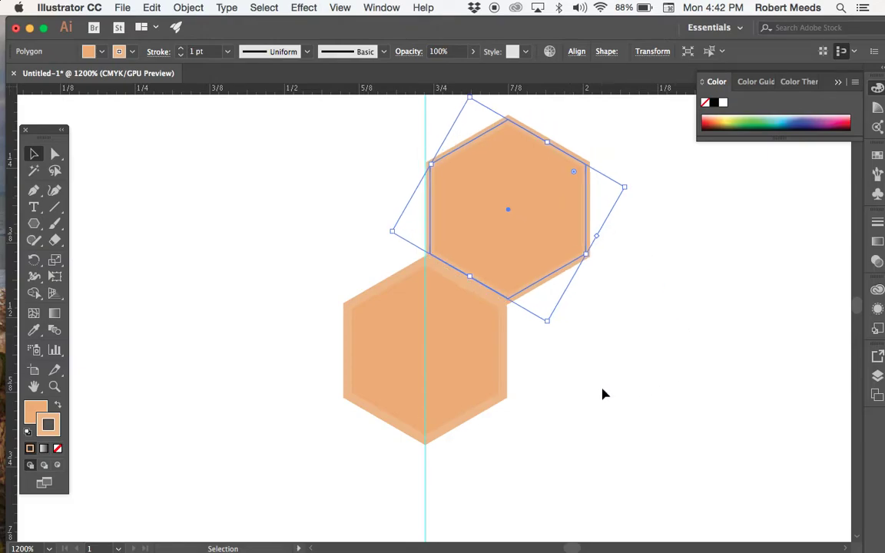
left_click_drag(535, 197, 618, 339)
key("Left")
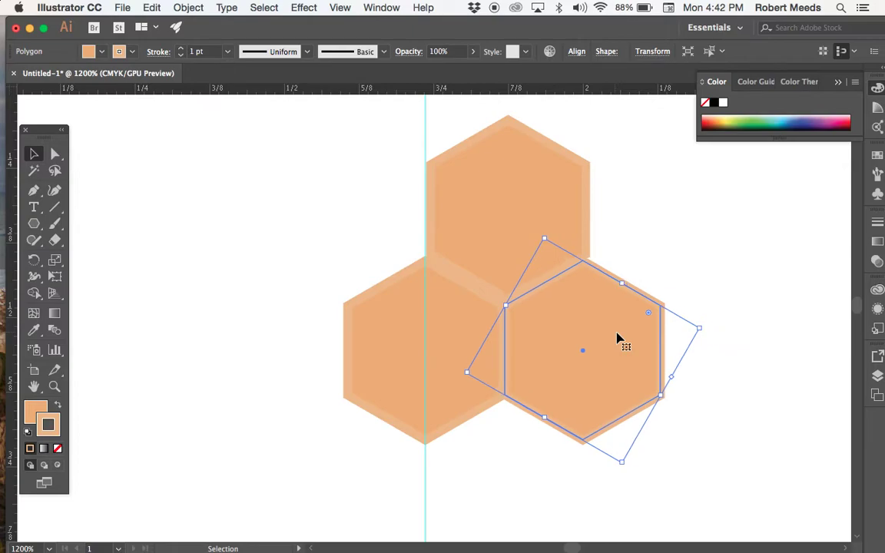
key("super+minus")
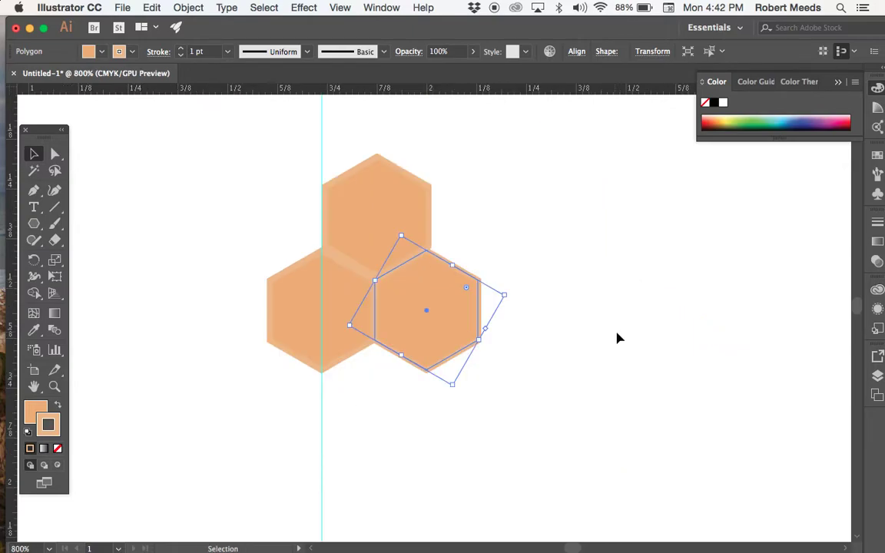
Add two more hexagon copies and nudge them until all five cells' edges touch
left_click_drag(450, 326, 508, 238)
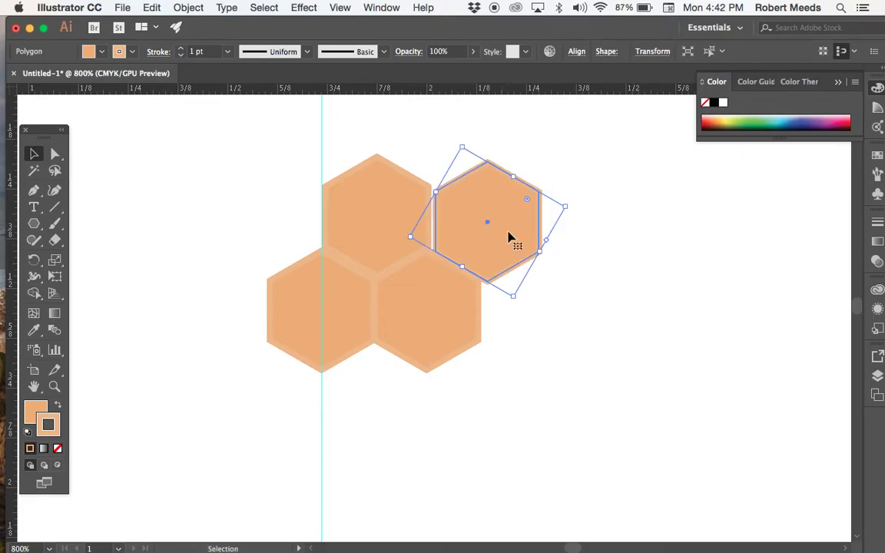
key("Up")
key("Down")
key("Left")
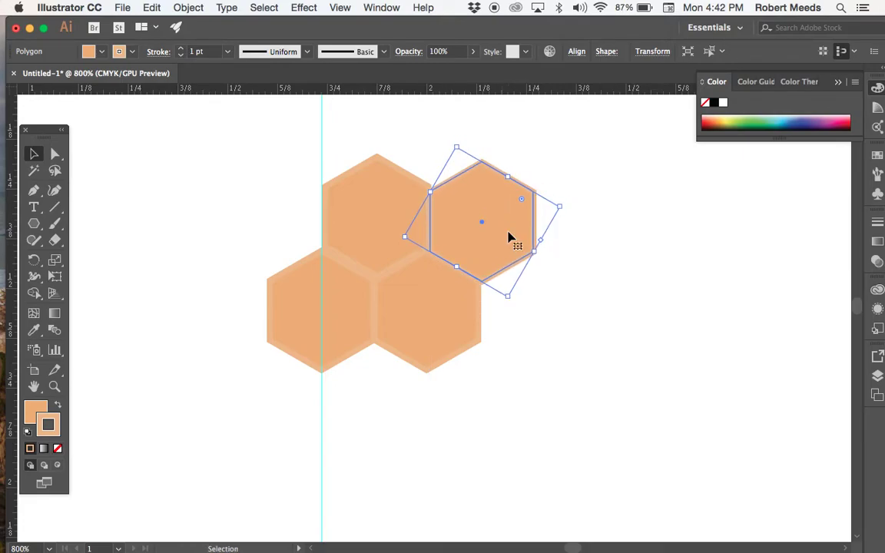
key("Up")
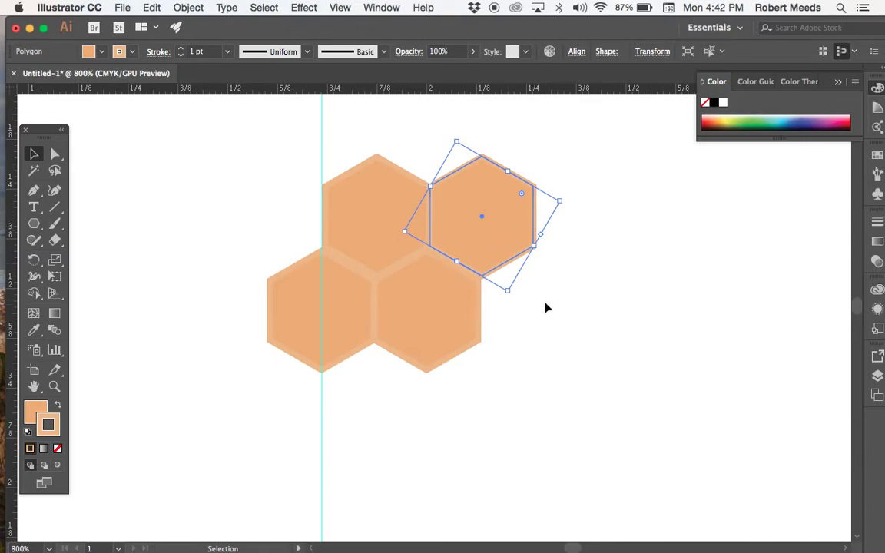
left_click_drag(512, 217, 568, 317)
key("Up")
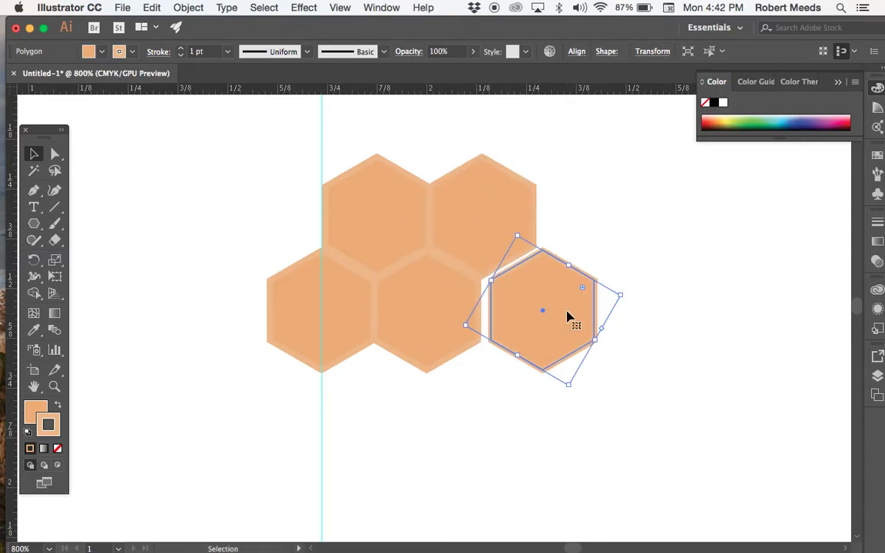
key("Left")
key("Left")
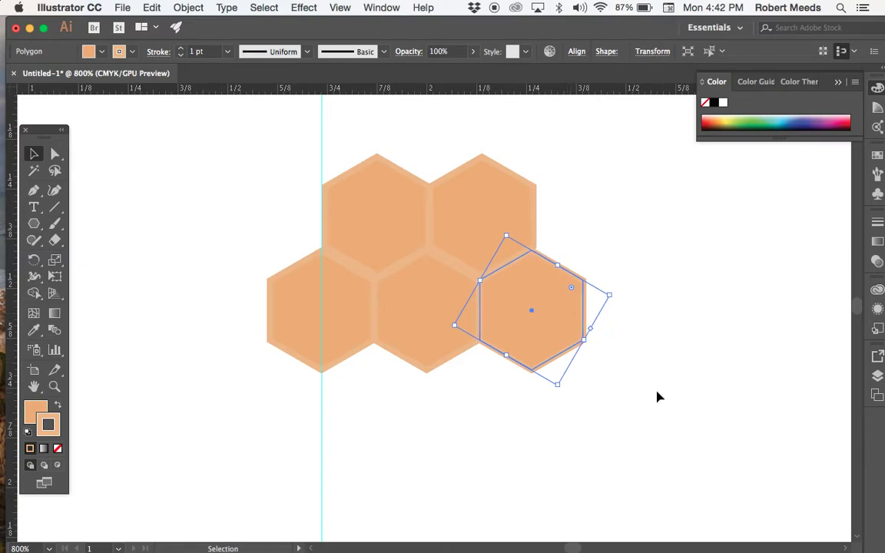
left_click(657, 398)
left_click(544, 344)
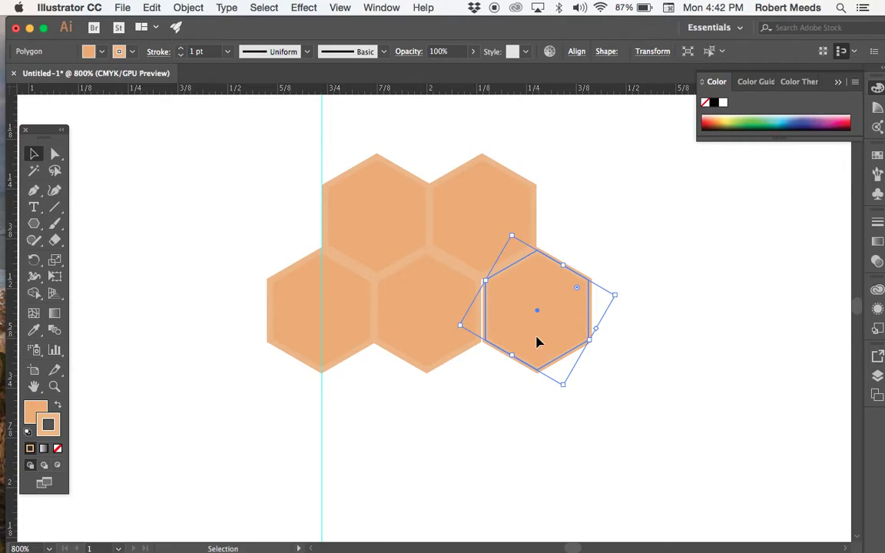
left_click_drag(538, 342, 534, 305)
left_click(603, 364)
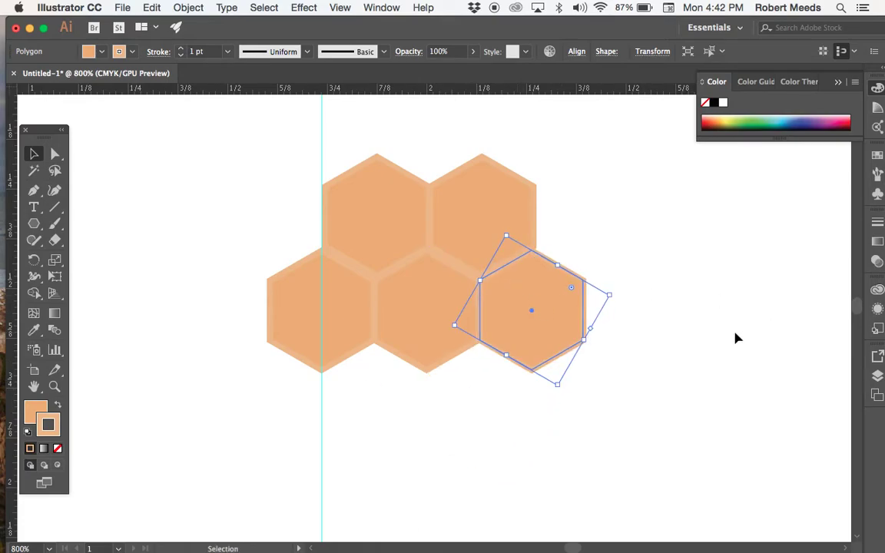
Duplicate hexagons into the bottom row's gaps, nudging each copy snug
left_click(659, 371)
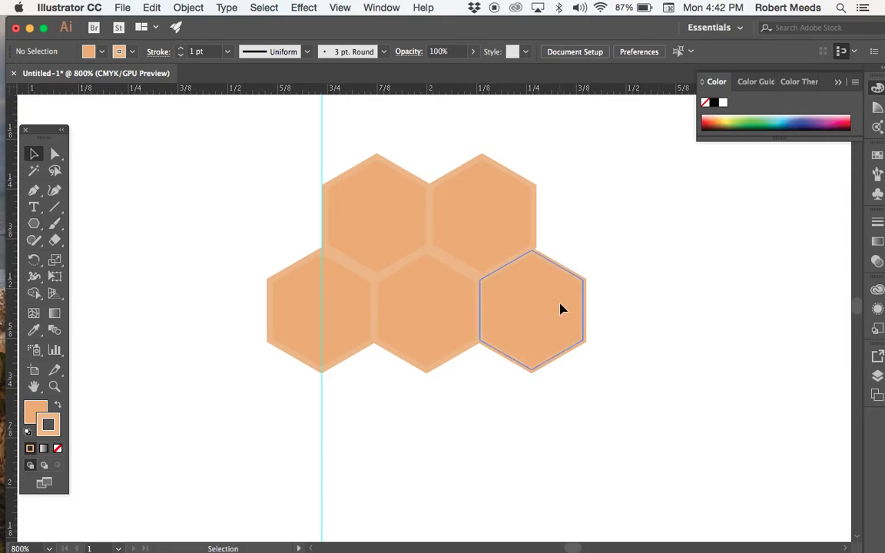
left_click_drag(563, 310, 489, 430)
key("Right")
key("Right")
key("Right")
key("Right")
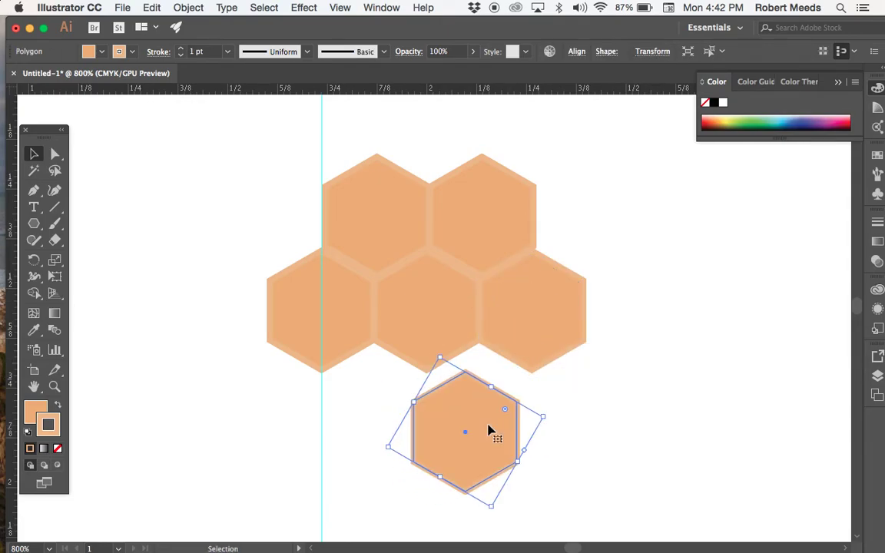
key("Up")
key("Up")
key("Up")
key("Up")
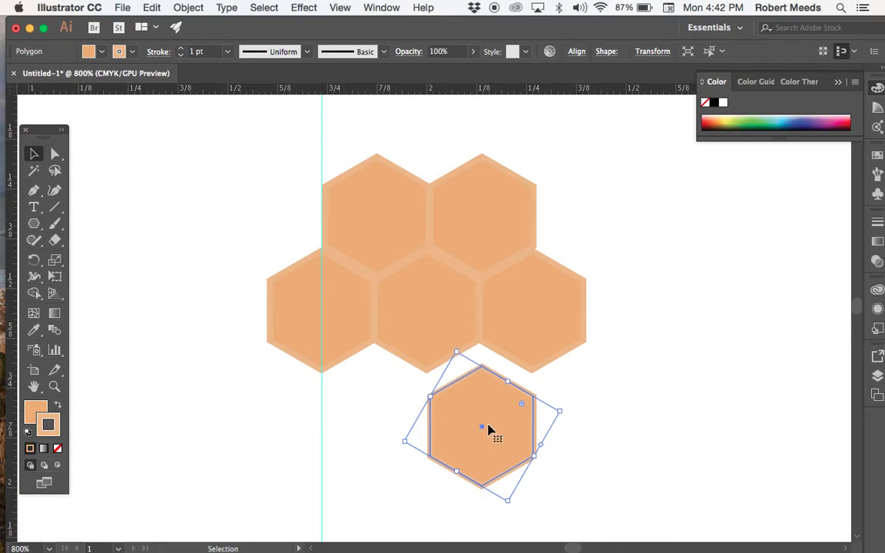
key("Left")
key("Up")
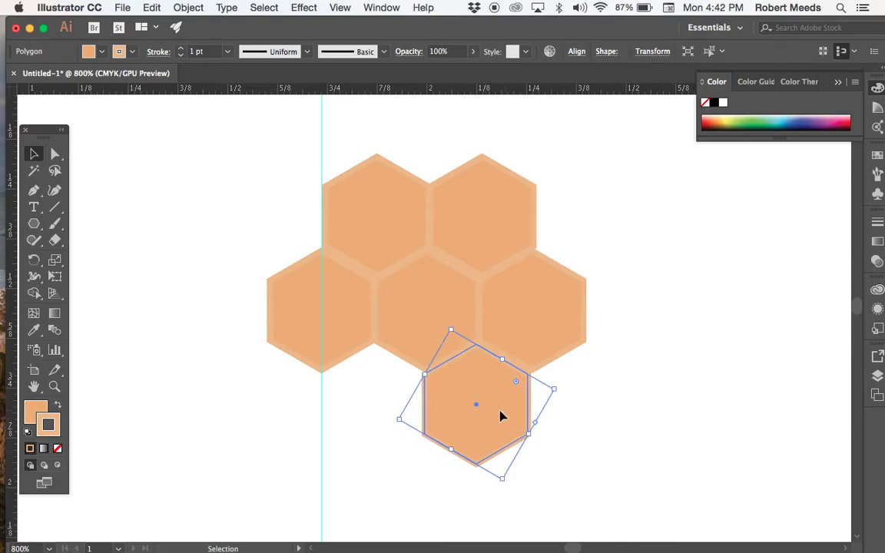
left_click_drag(500, 416, 399, 424)
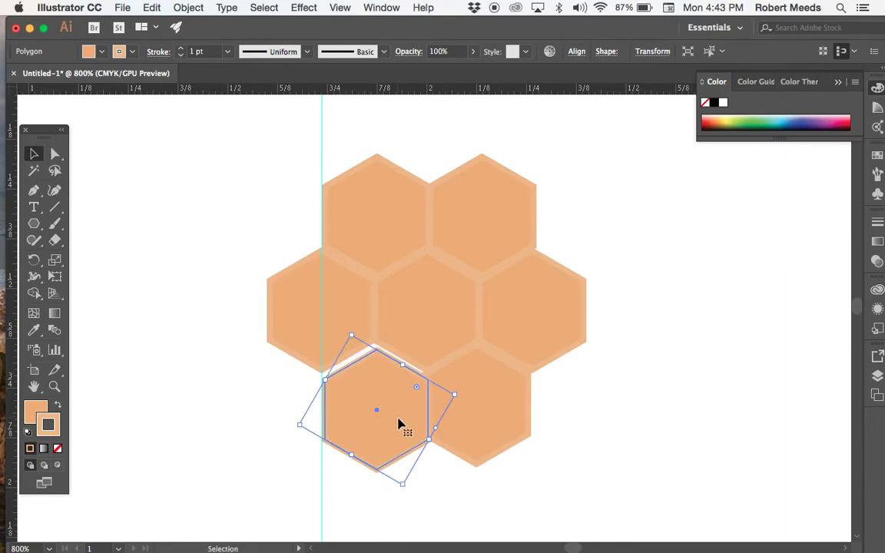
key("Left")
key("Up")
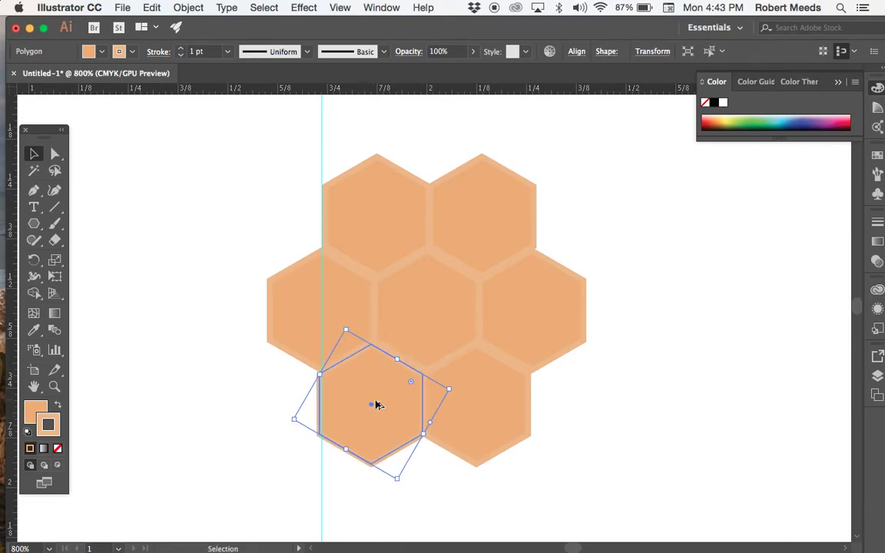
Add hexagons at the four outer corners so the rows read four, three, four
left_click_drag(375, 394, 267, 206)
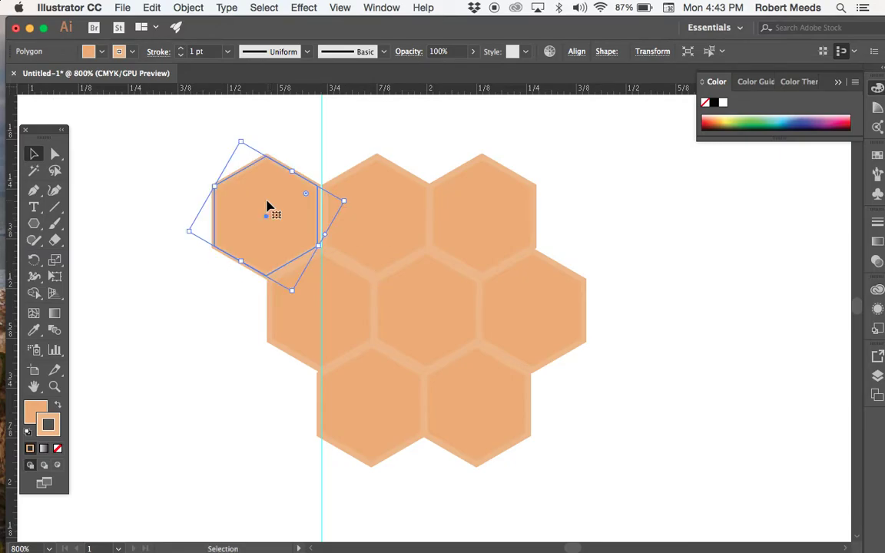
left_click(216, 260)
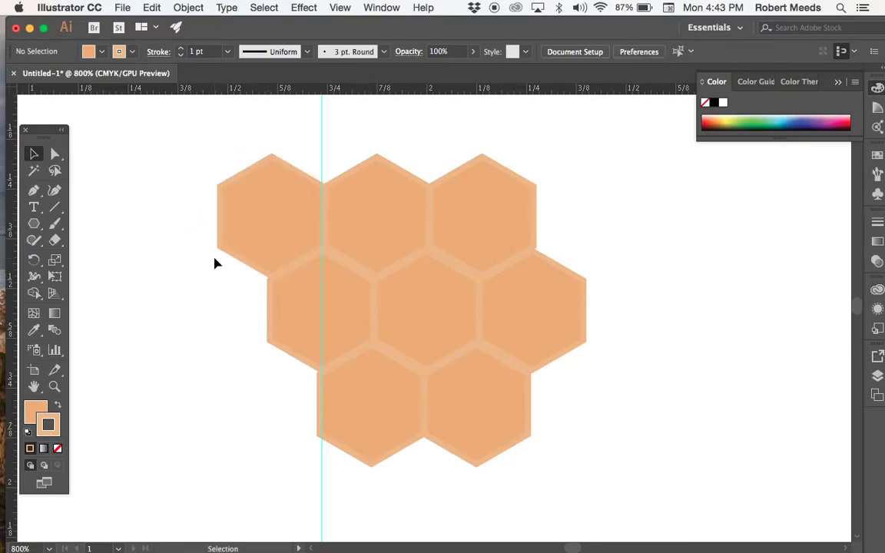
left_click(288, 203)
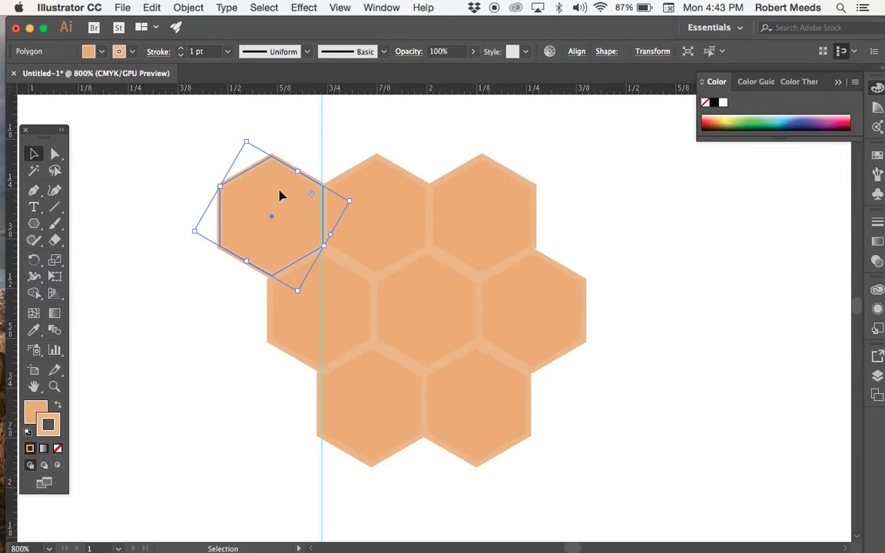
left_click_drag(280, 196, 267, 386)
key("Right")
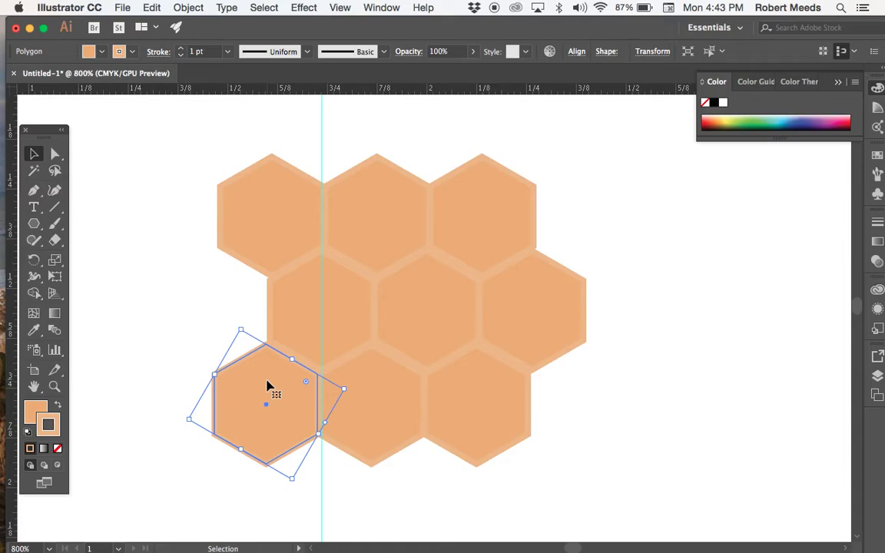
left_click(727, 418)
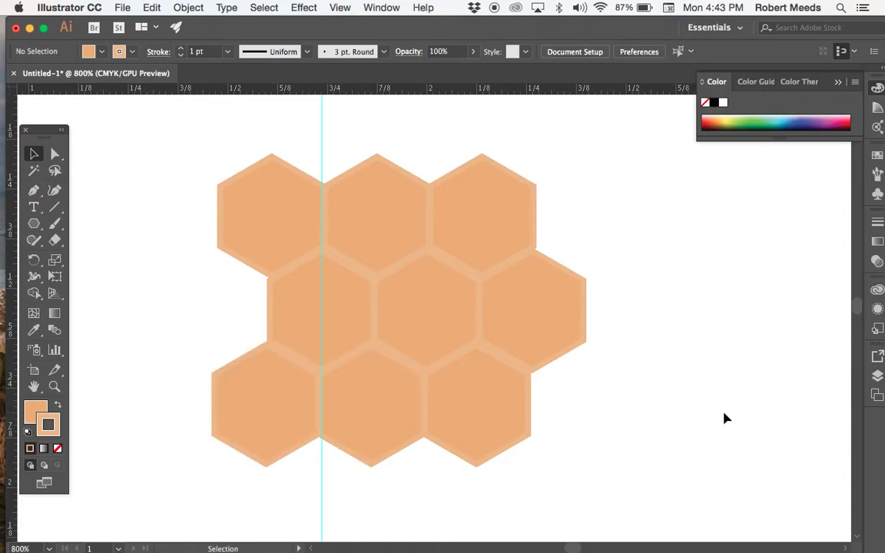
left_click(505, 211)
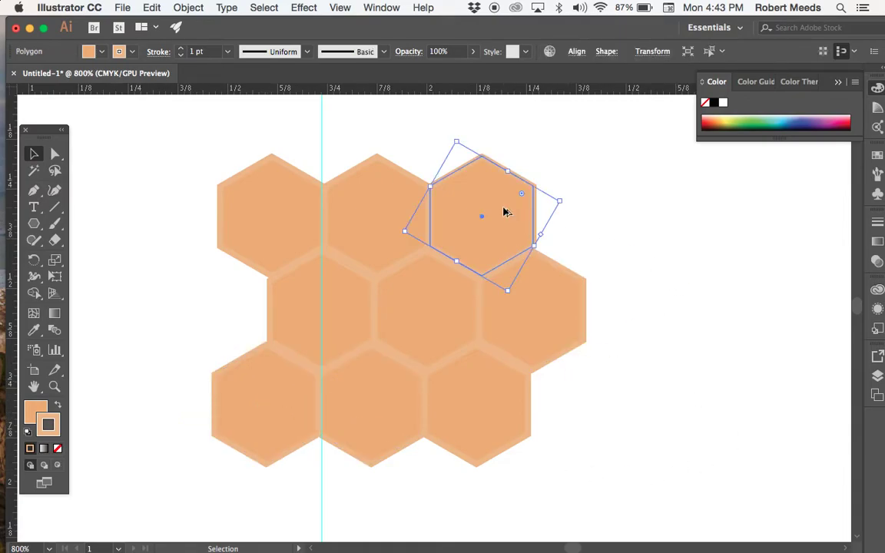
left_click_drag(505, 211, 613, 212)
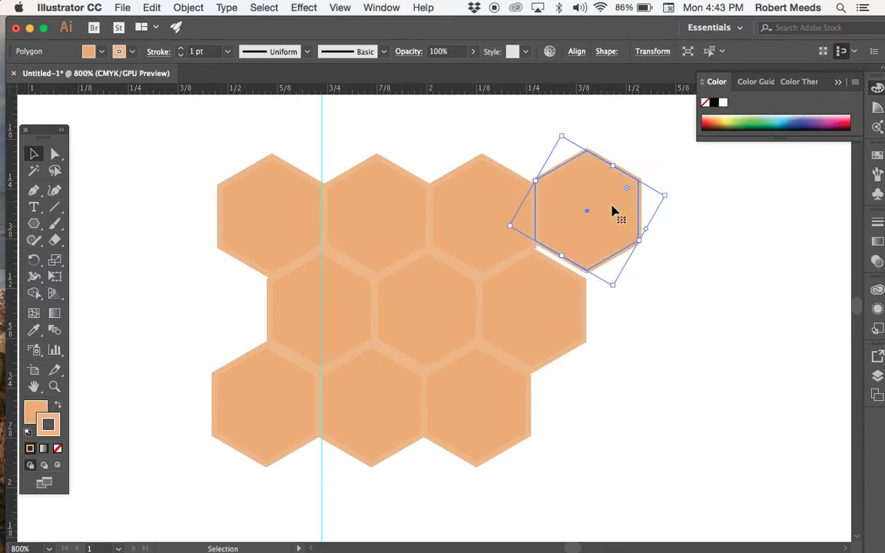
key("Down")
key("Down")
key("Down")
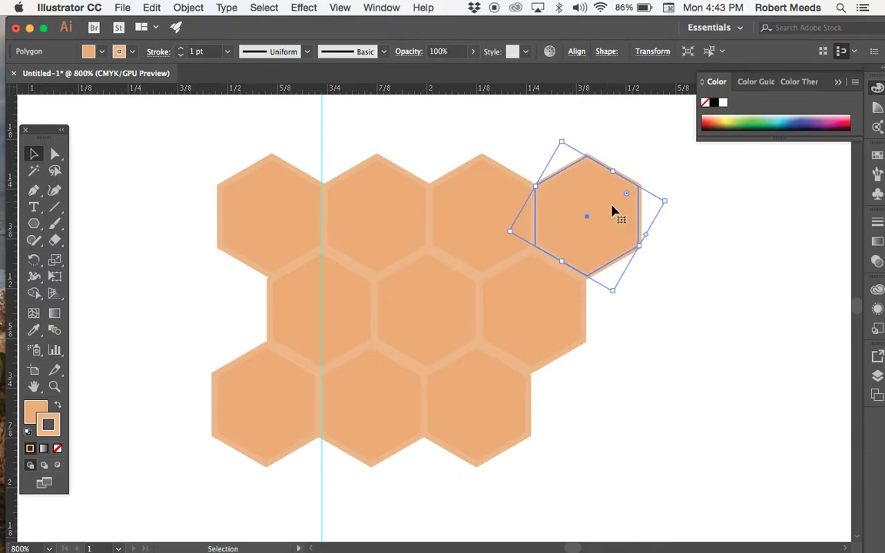
left_click_drag(605, 201, 602, 401)
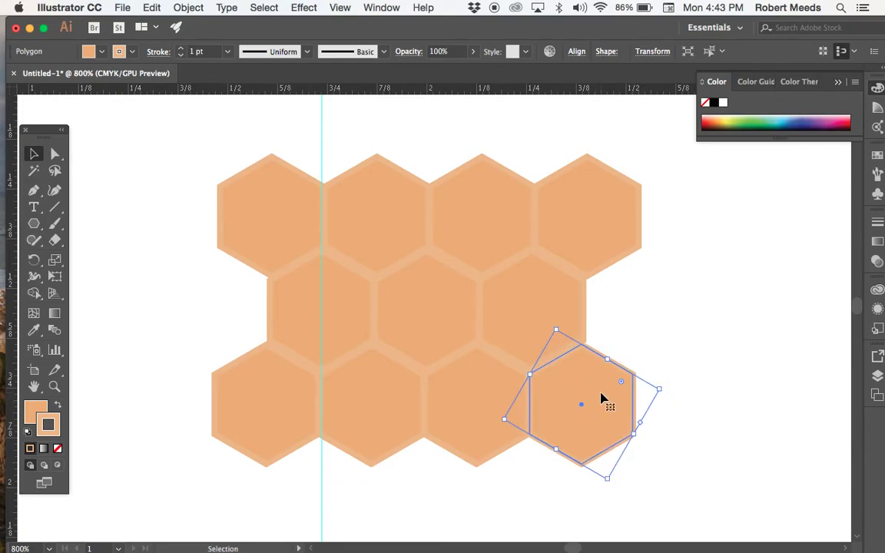
left_click(715, 422)
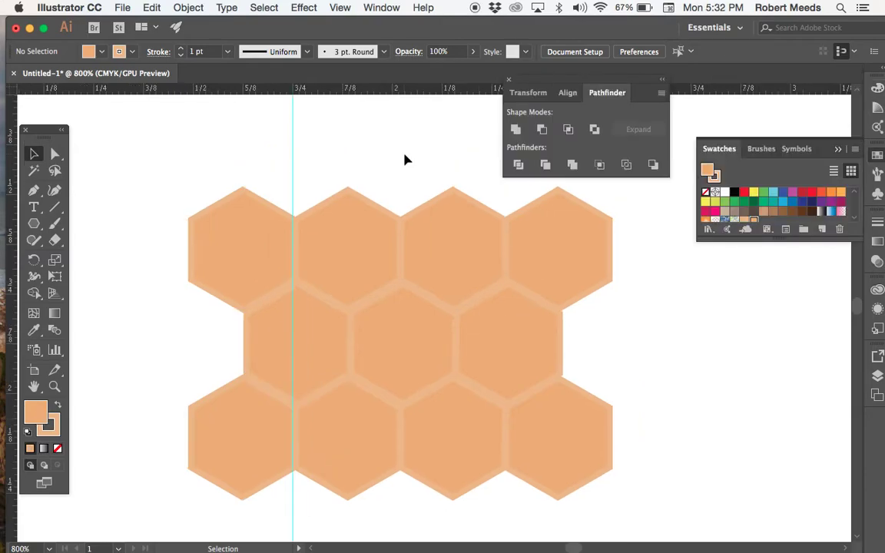
Remove the existing guide with View > Guides > Clear Guides
left_click(339, 8)
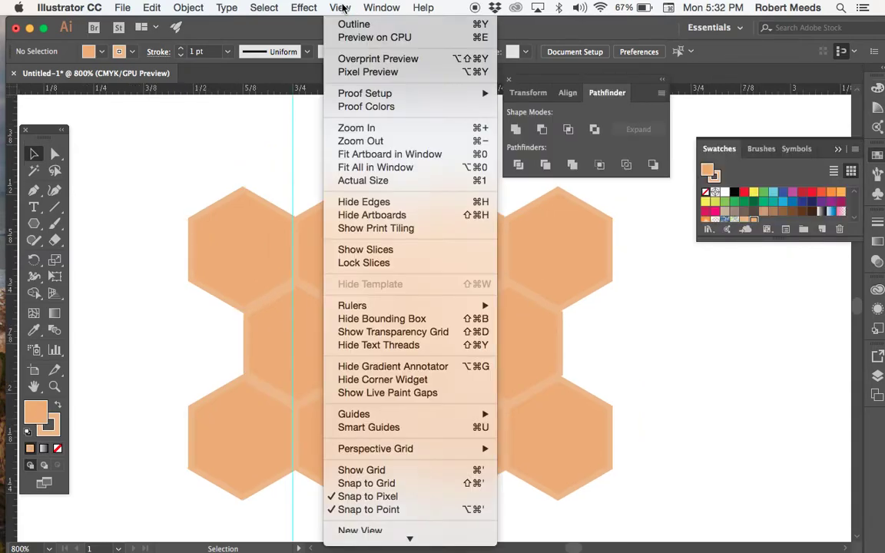
mouse_move(405, 414)
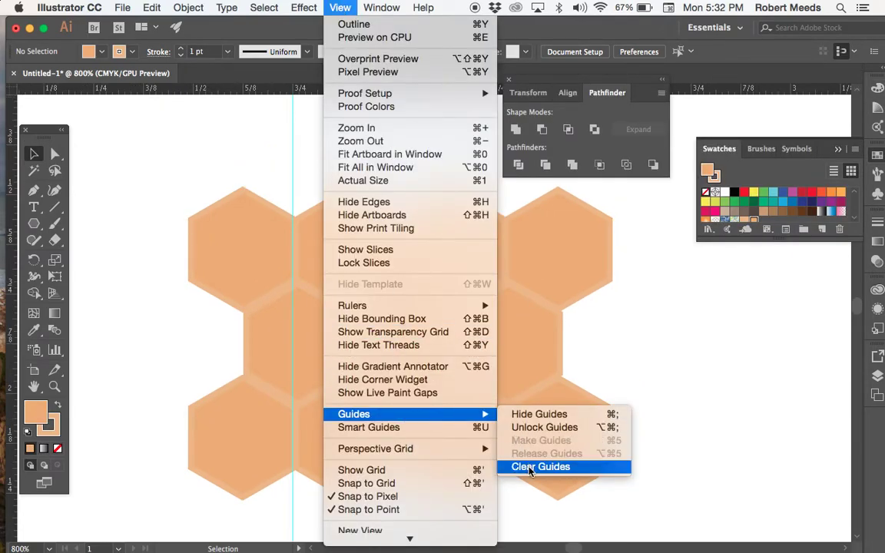
left_click(540, 466)
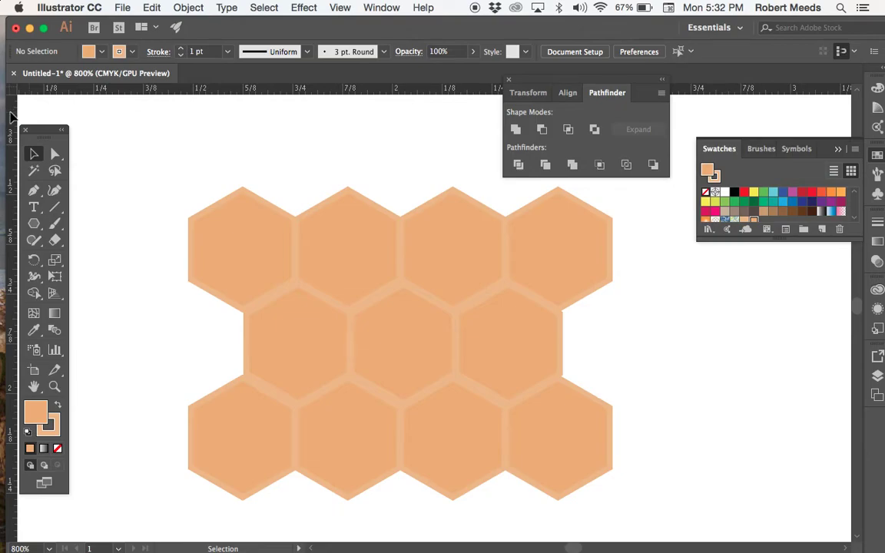
Drag two vertical and two horizontal guides framing the honeycomb's repeat tile
left_click_drag(11, 115, 299, 162)
left_click_drag(12, 92, 508, 210)
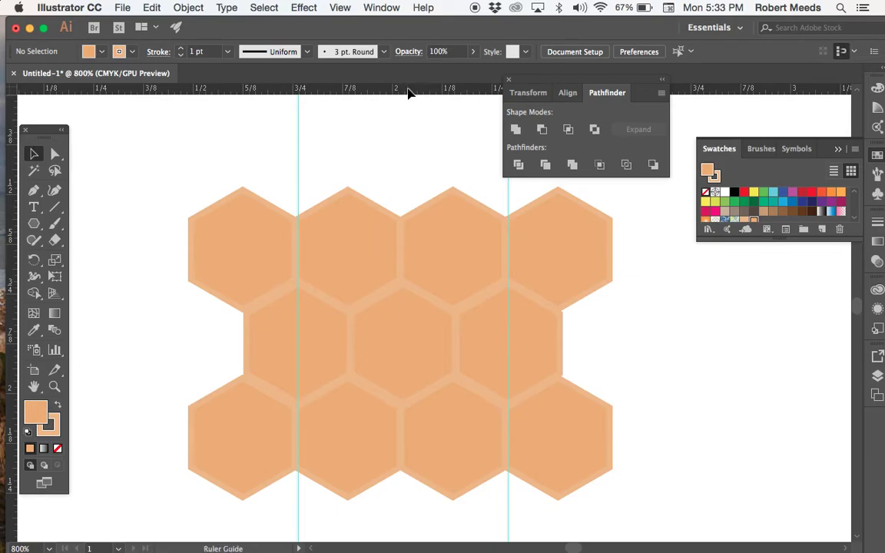
left_click_drag(421, 184, 424, 255)
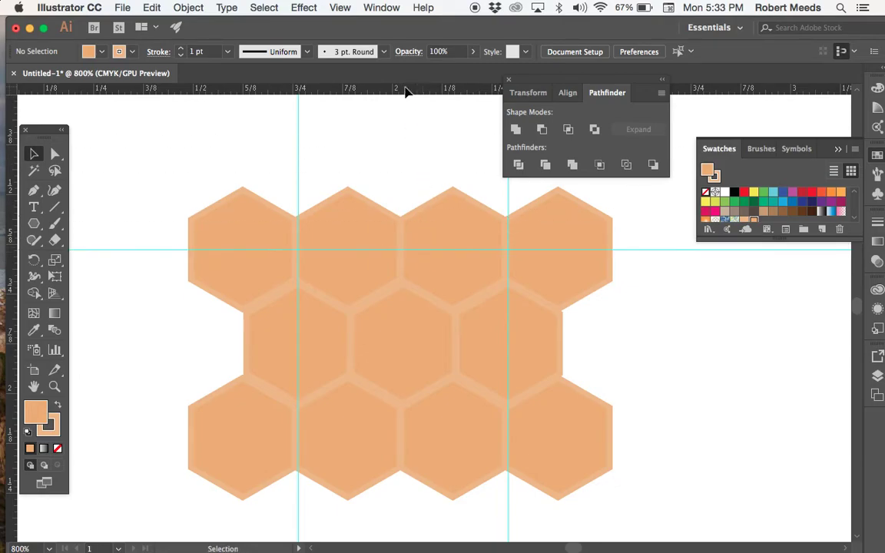
left_click_drag(406, 91, 434, 443)
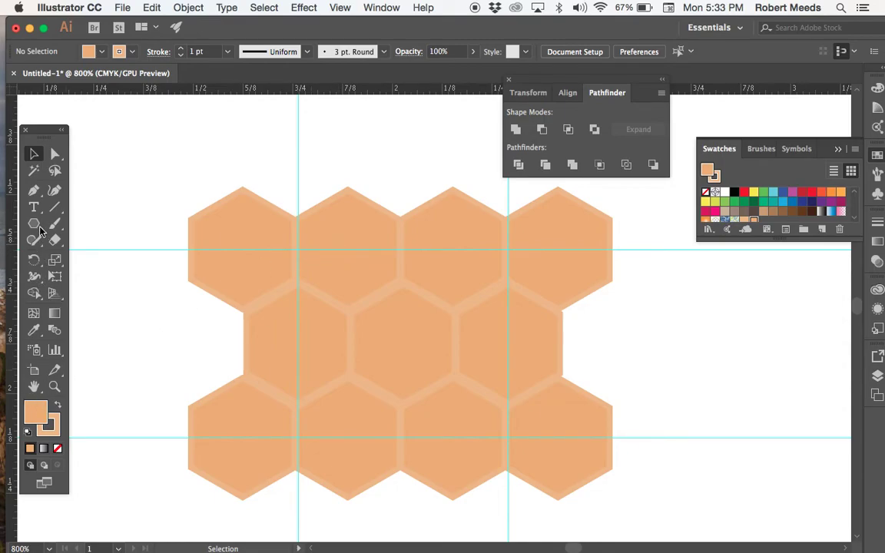
left_click_drag(41, 229, 80, 223)
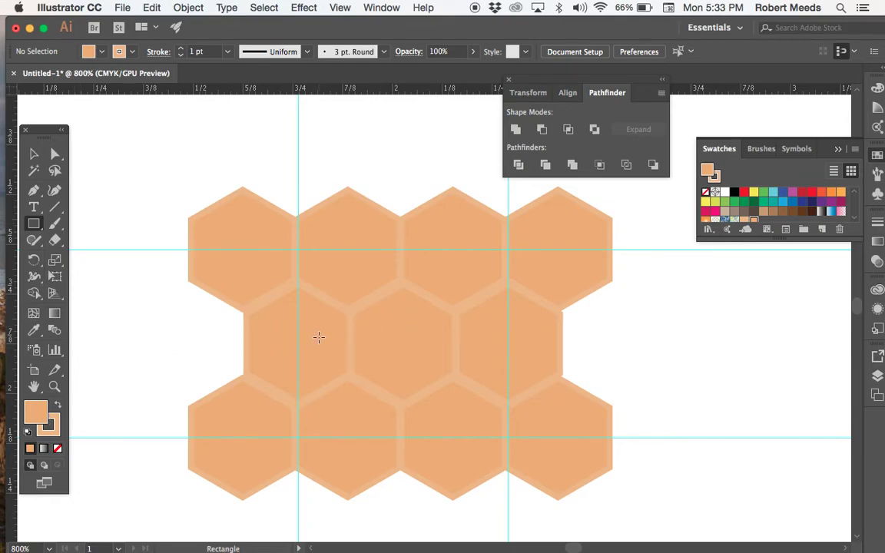
Draw a no-fill rectangle between the four guide intersections, nudged up to align
left_click(47, 419)
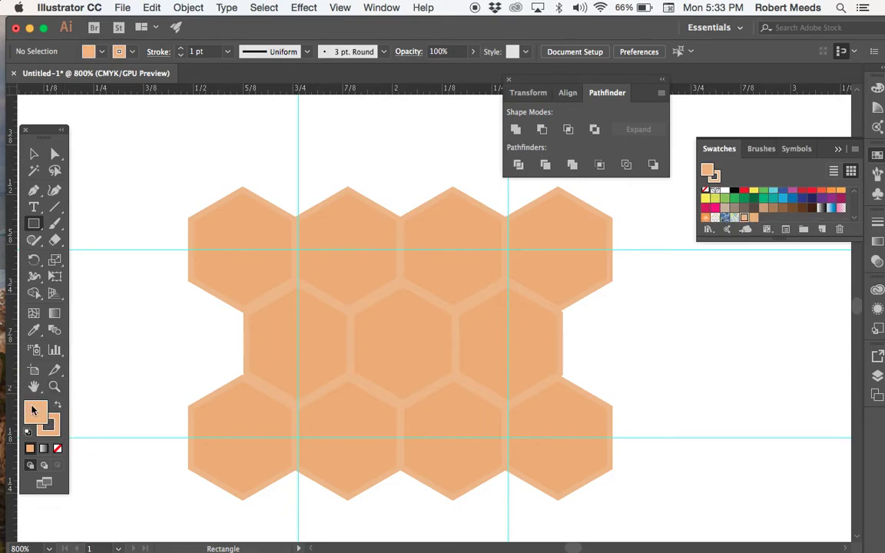
key("slash")
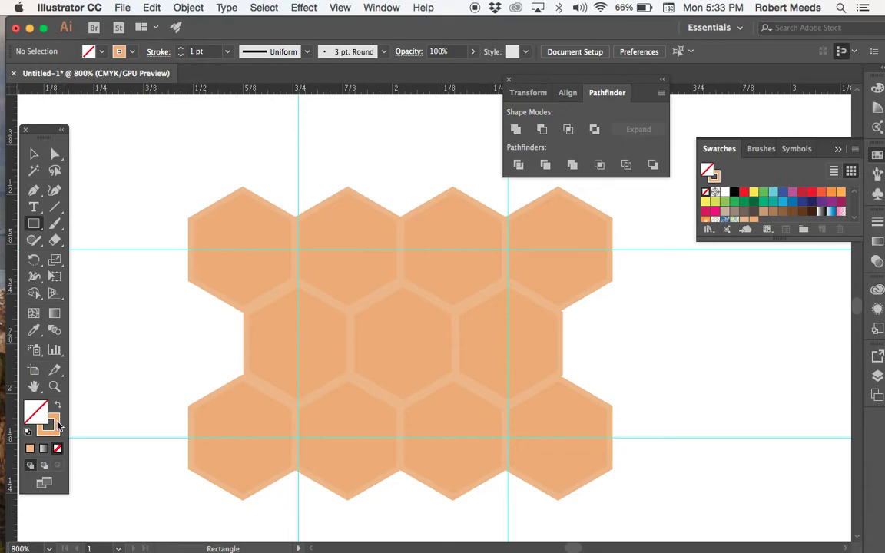
left_click(57, 425)
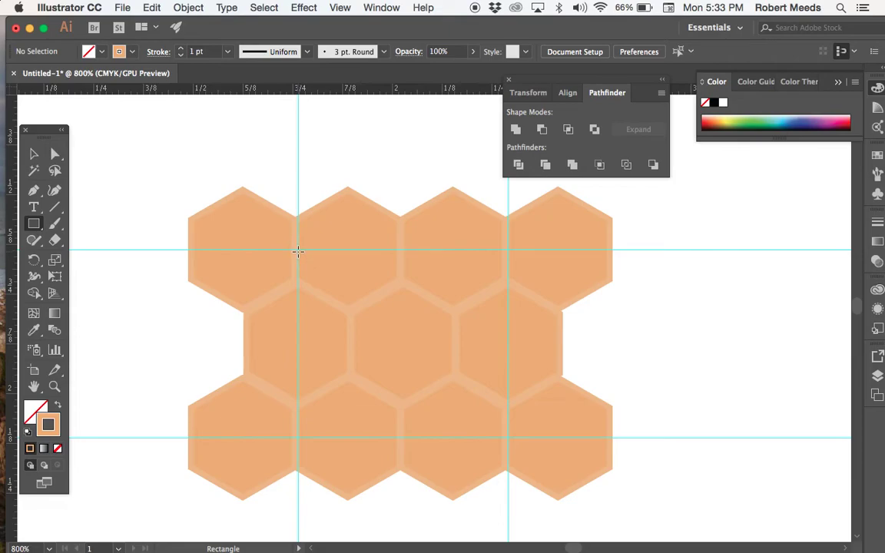
left_click_drag(298, 250, 512, 440)
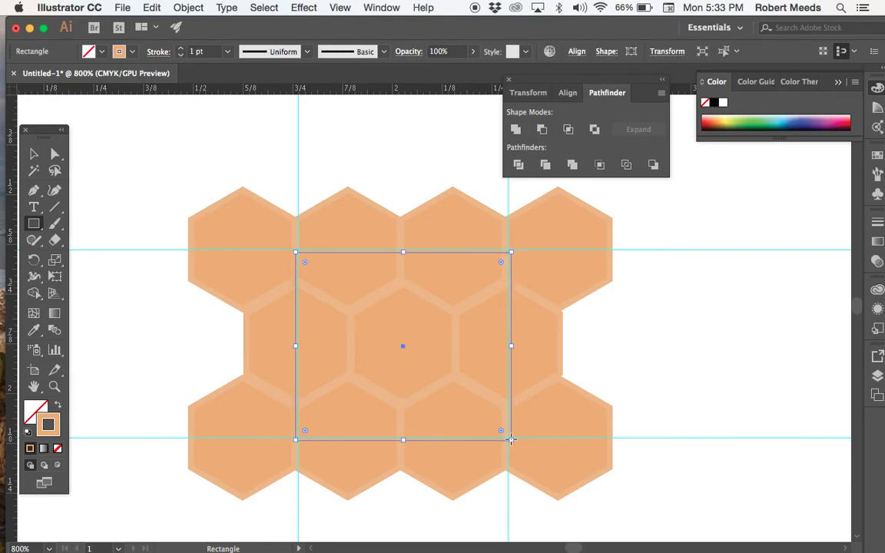
key("Up")
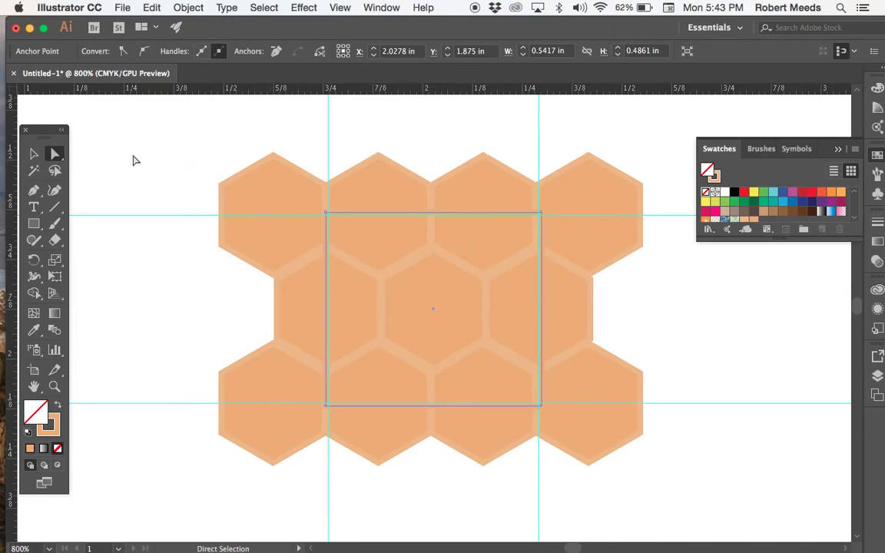
Select everything and use Shape Builder to merge edge pieces and delete parts outside the rectangle
left_click(136, 158)
key("v")
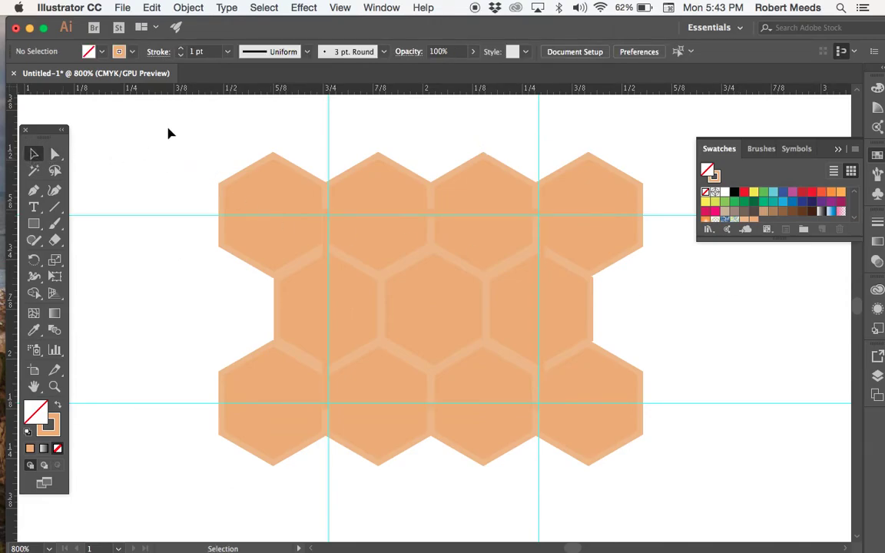
left_click_drag(168, 133, 670, 483)
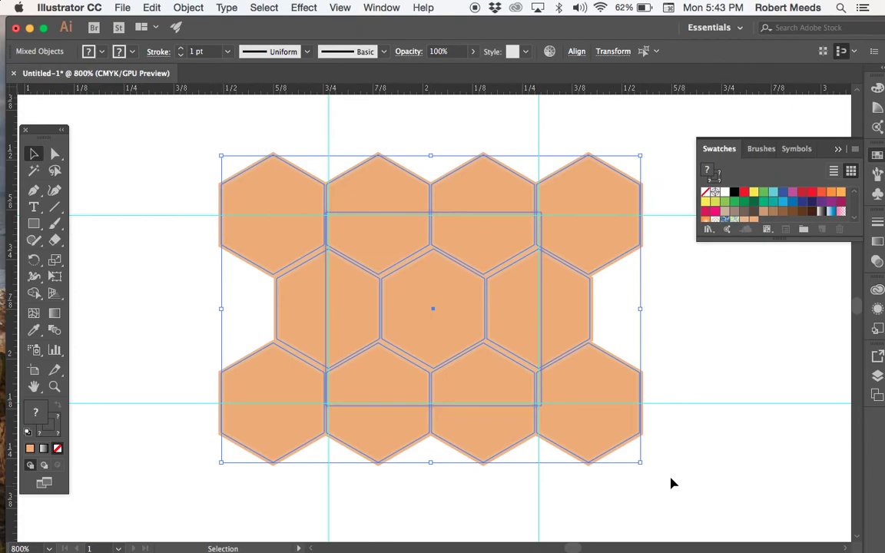
left_click(35, 293)
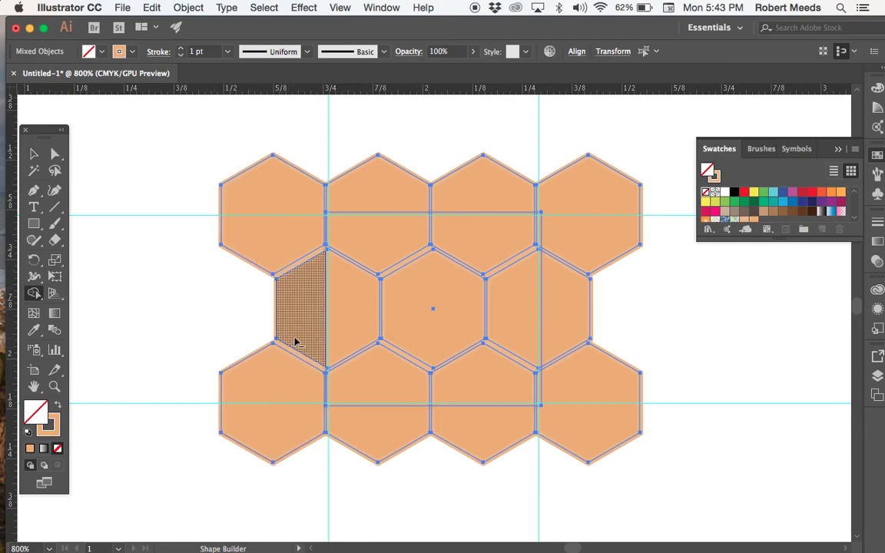
mouse_move(295, 341)
left_mouse_down()
mouse_move(281, 207)
mouse_move(403, 188)
mouse_move(454, 196)
mouse_move(579, 188)
mouse_move(593, 204)
mouse_move(566, 293)
mouse_move(588, 395)
mouse_move(579, 421)
mouse_move(296, 429)
mouse_move(276, 403)
mouse_move(290, 284)
left_mouse_up()
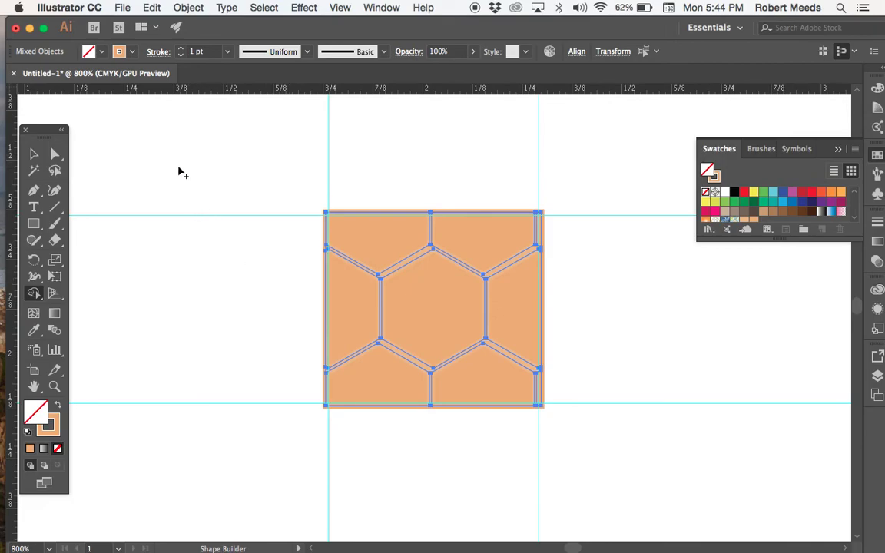
left_click(34, 154)
left_click(273, 162)
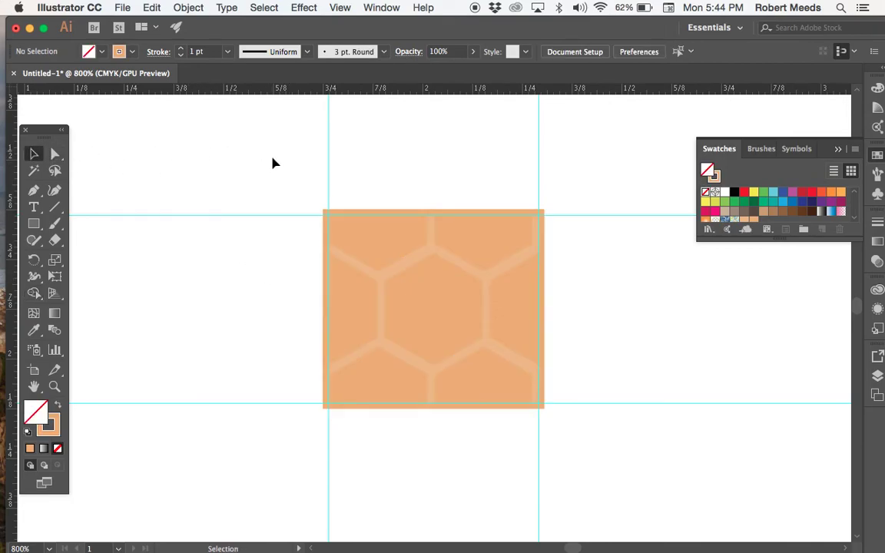
Select all remaining hexagon pieces and group them with Object > Group
left_click_drag(273, 163, 600, 440)
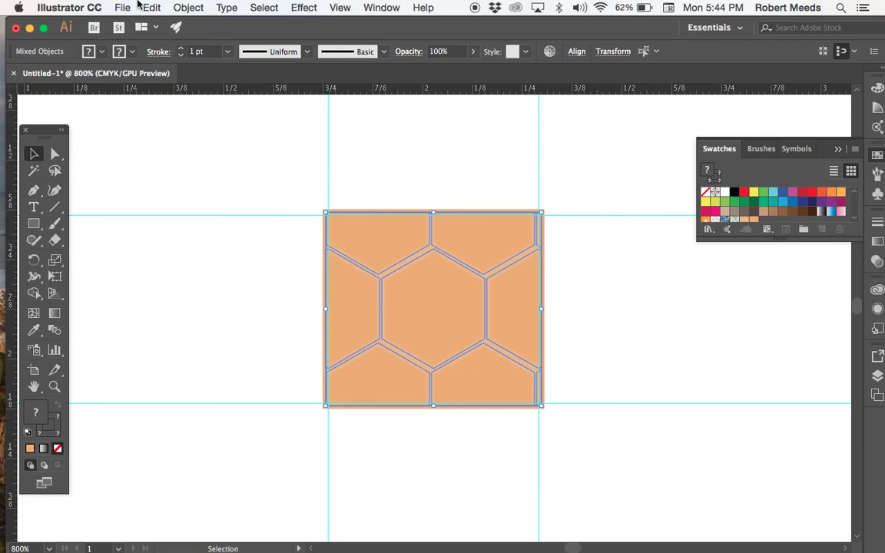
left_click(187, 7)
left_click(196, 58)
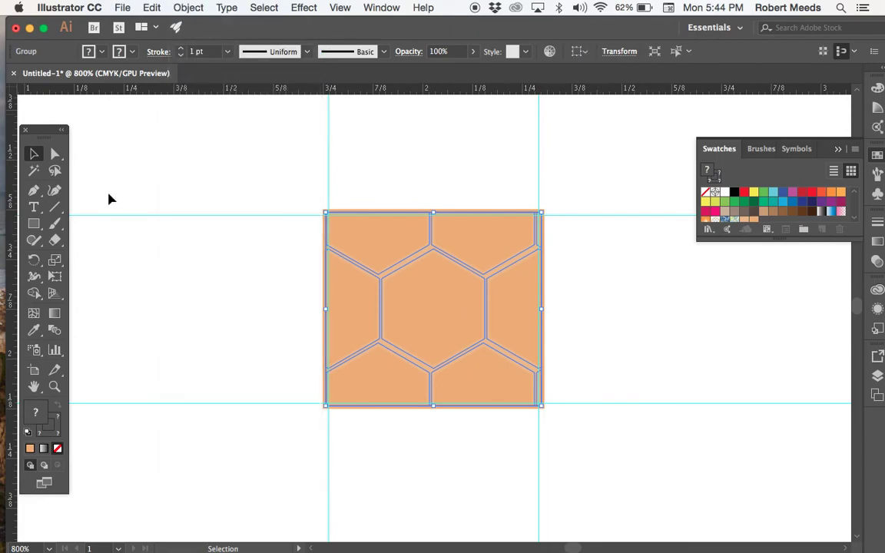
Drag the grouped tile into the Swatches panel as a new pattern swatch
left_click(148, 172)
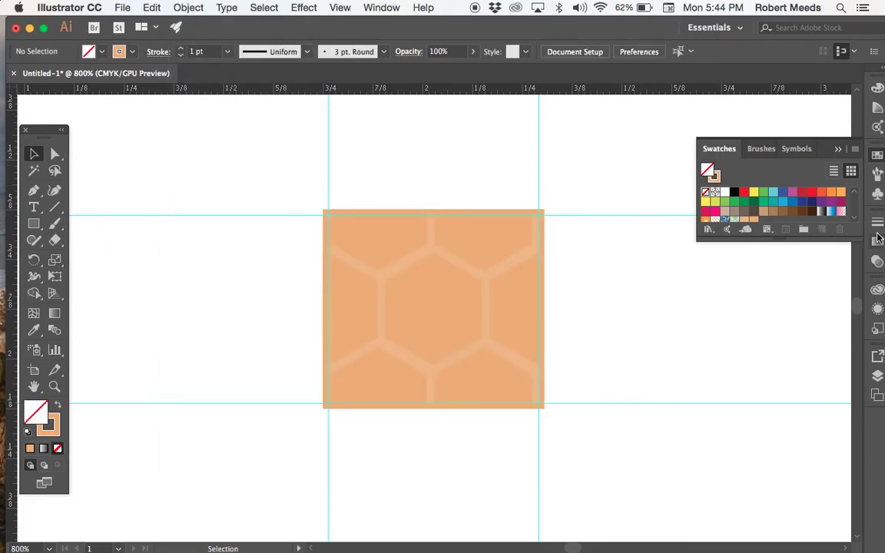
scroll(857, 223, "down", 1)
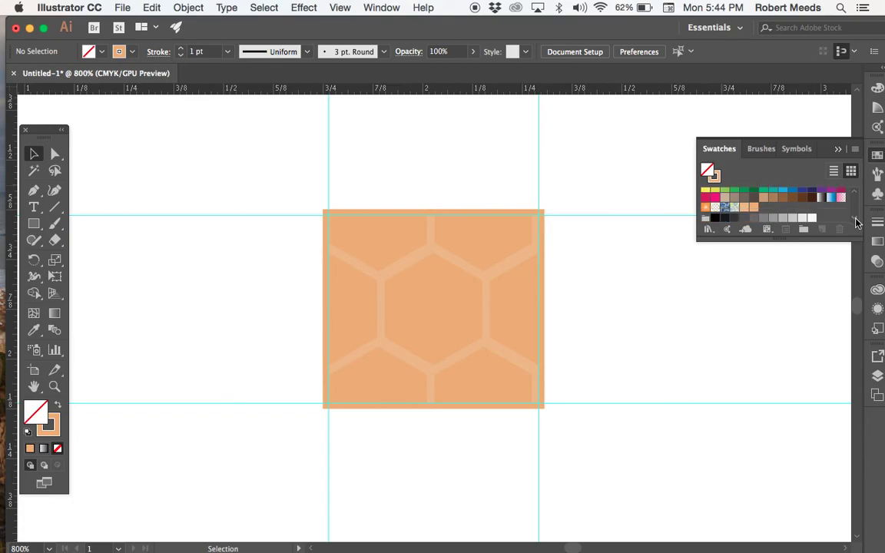
left_click(446, 330)
left_click_drag(446, 331, 772, 214)
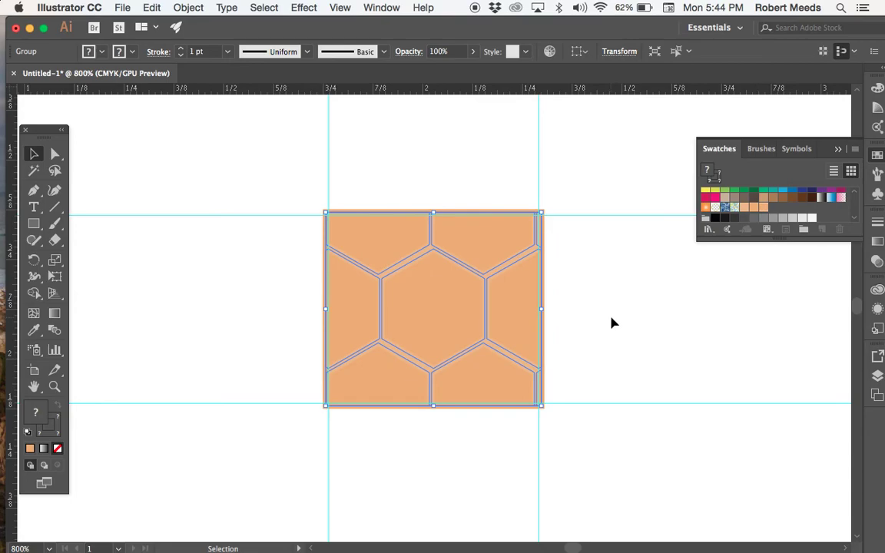
Move the tile group onto the pasteboard and clear all guides
key("super+0")
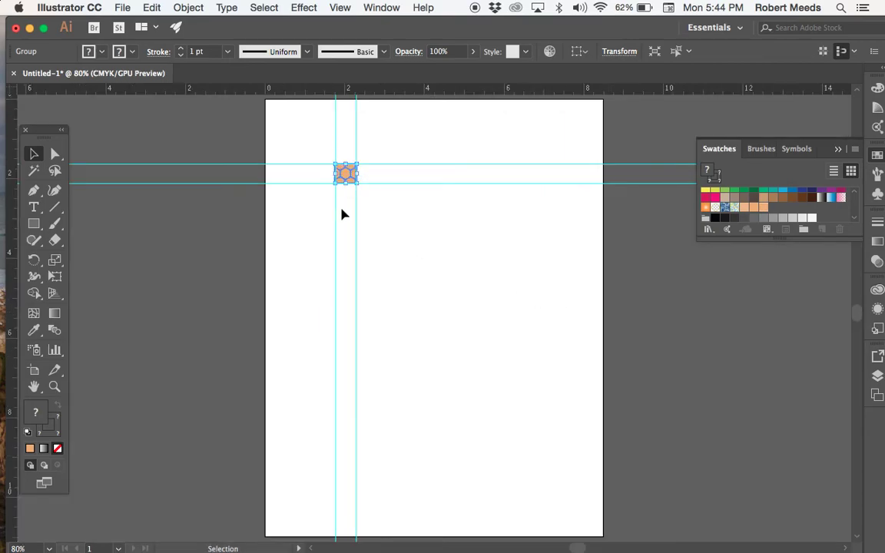
left_click_drag(344, 176, 192, 145)
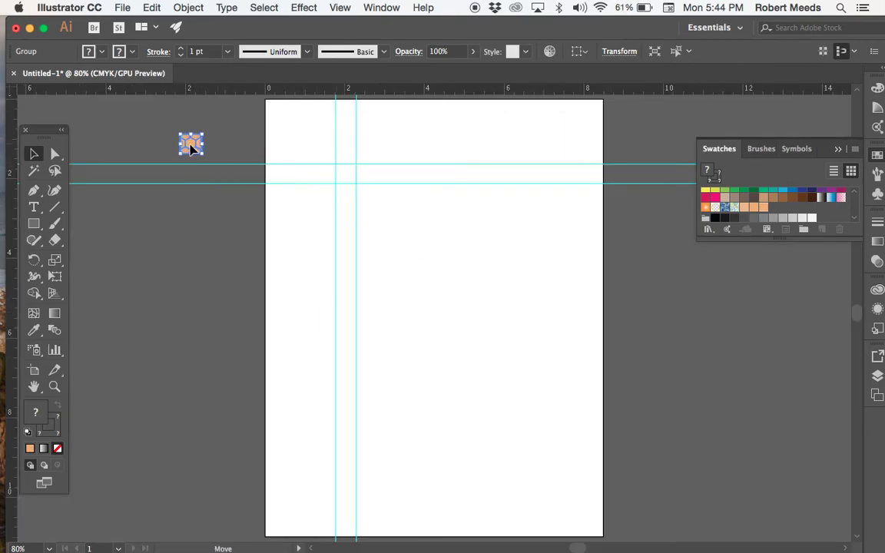
left_click(339, 8)
mouse_move(396, 420)
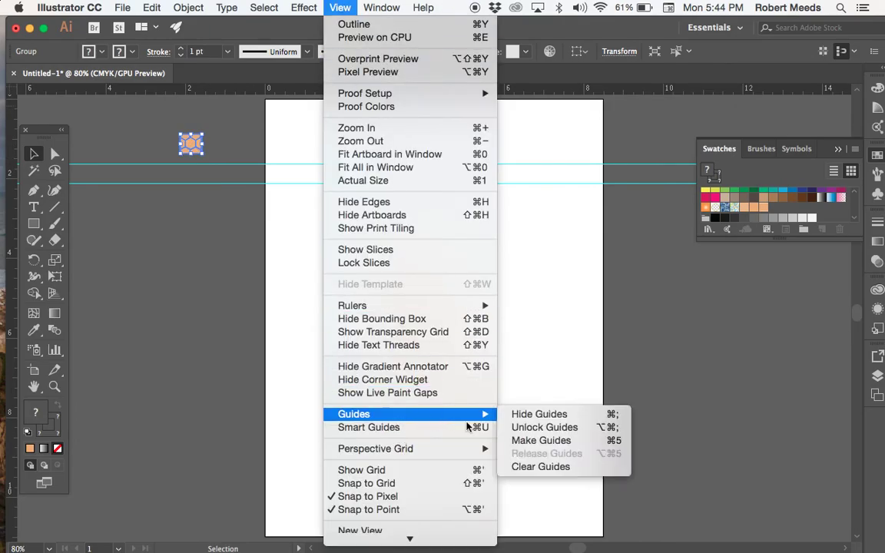
left_click(539, 466)
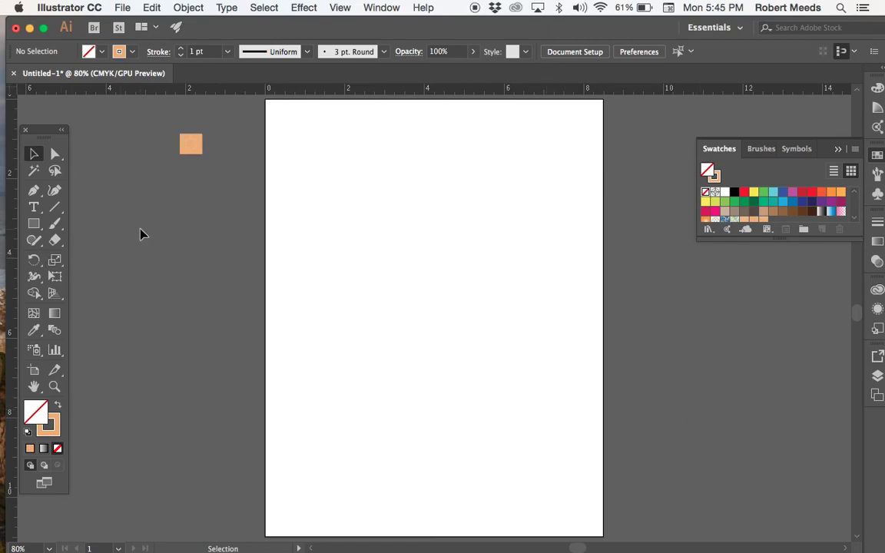
Draw a stroke-less rectangle covering the entire artboard
left_click(34, 223)
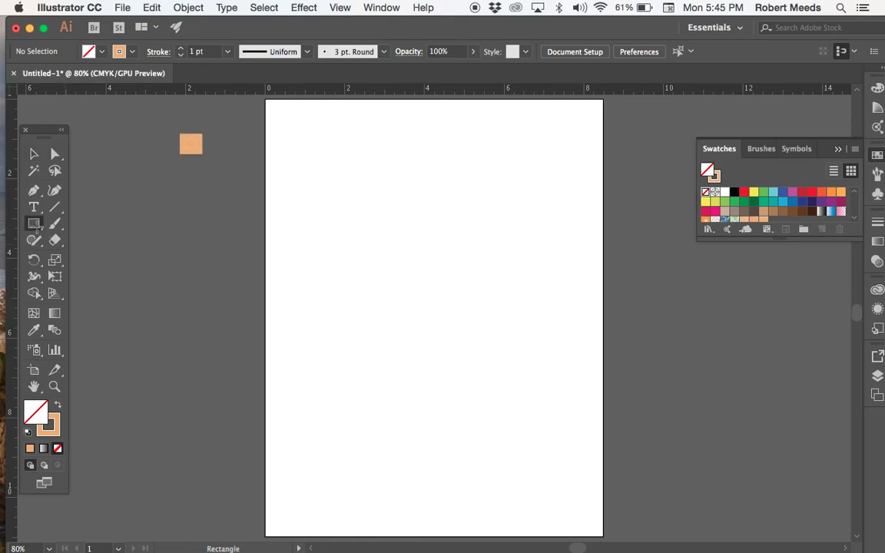
left_click(59, 452)
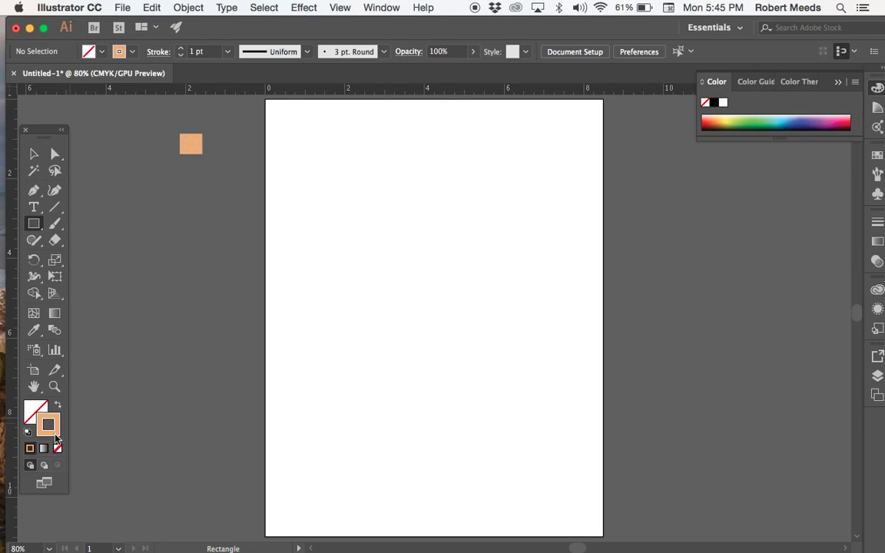
key("x")
left_click(59, 452)
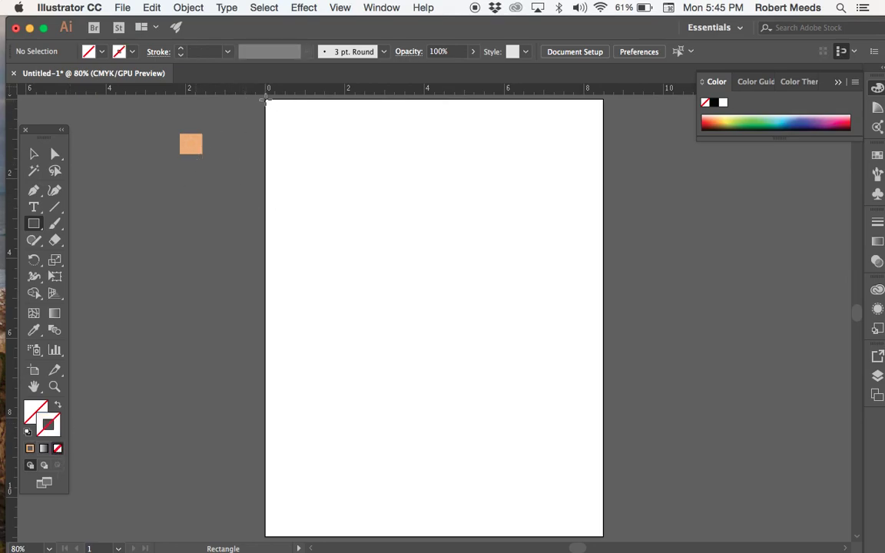
left_click_drag(267, 101, 603, 537)
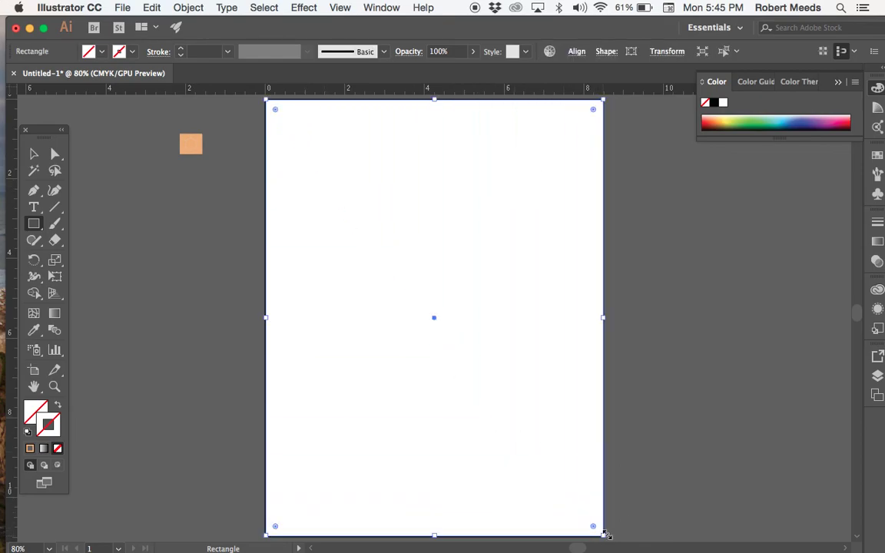
Fill the rectangle with the new hexagon pattern swatch, then deselect it
left_click(879, 156)
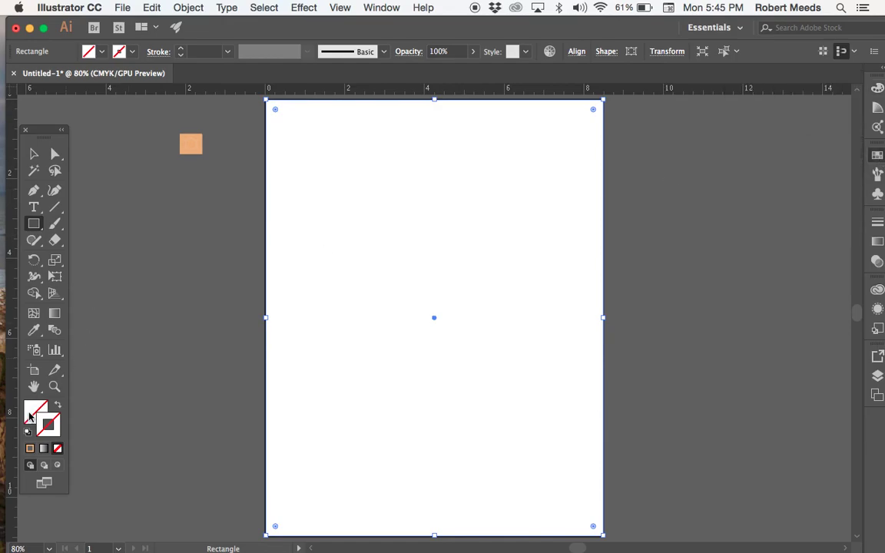
left_click(877, 88)
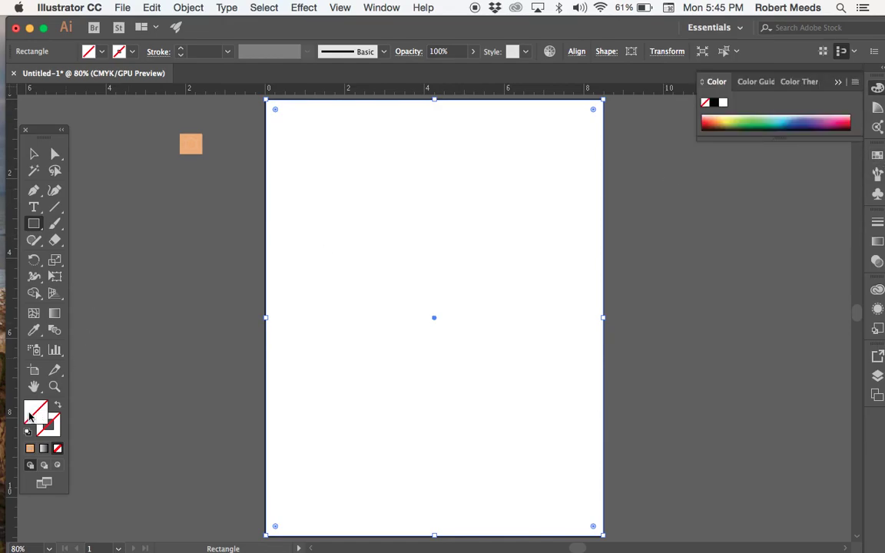
left_click(877, 156)
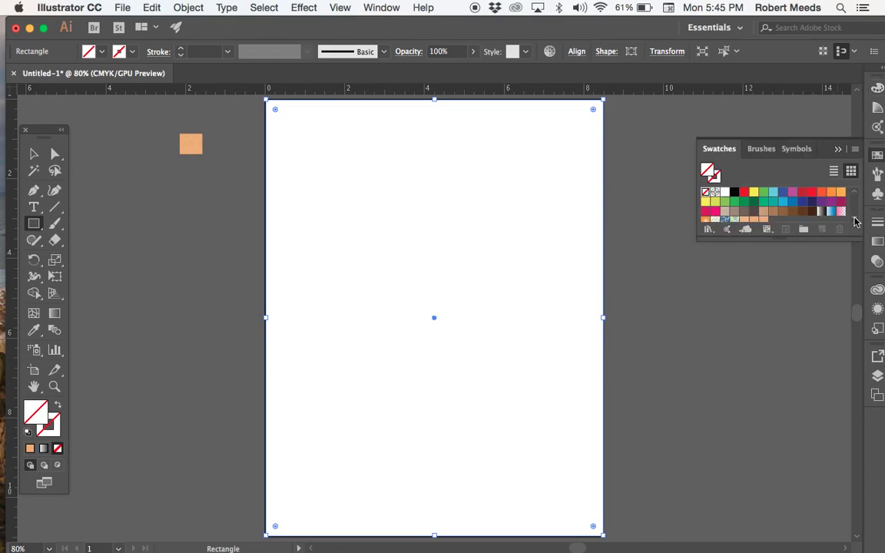
scroll(771, 199, "down", 1)
left_click(763, 208)
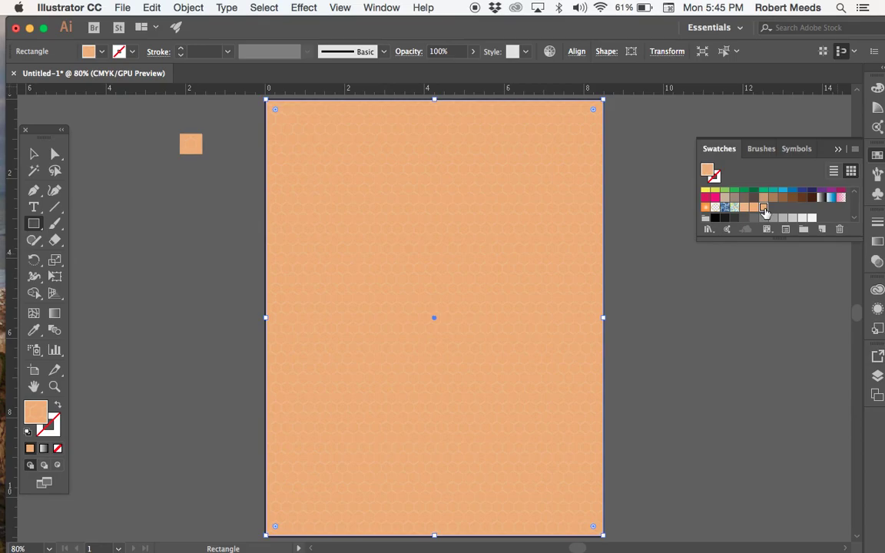
left_click(693, 320)
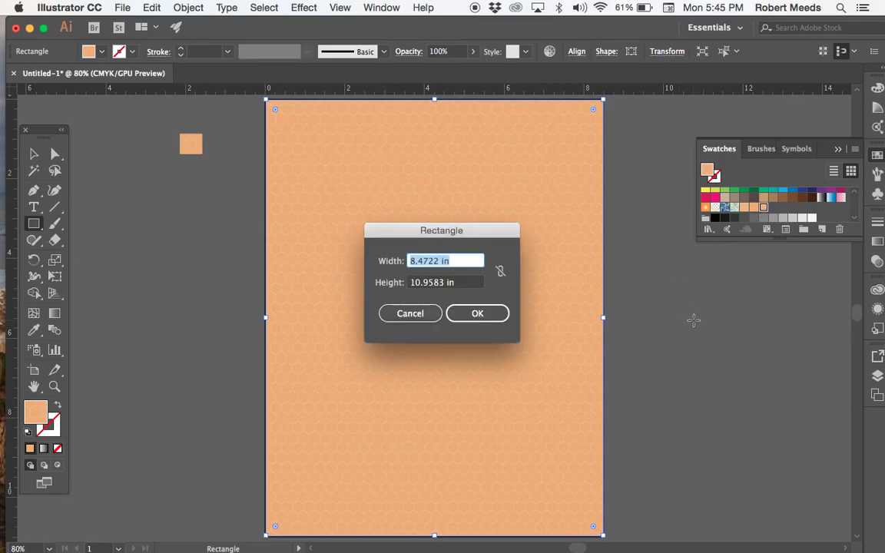
left_click(384, 312)
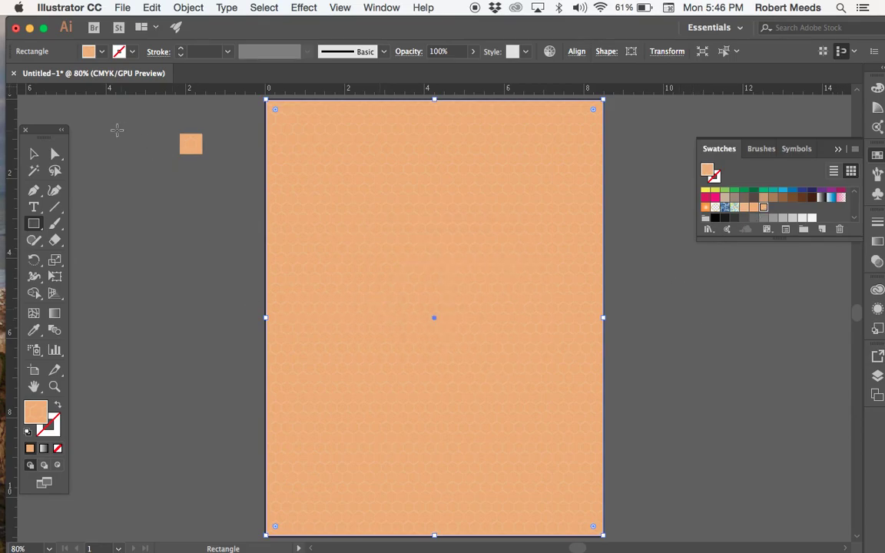
left_click(35, 155)
left_click(156, 198)
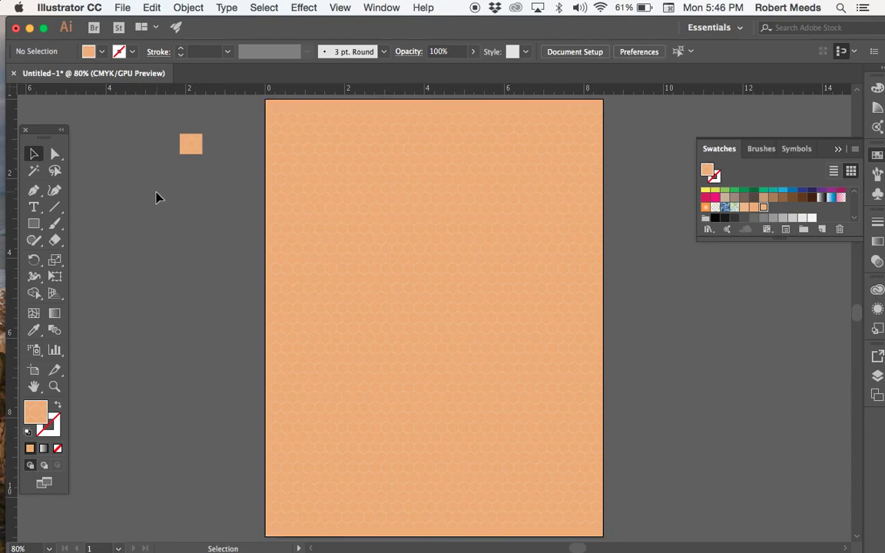